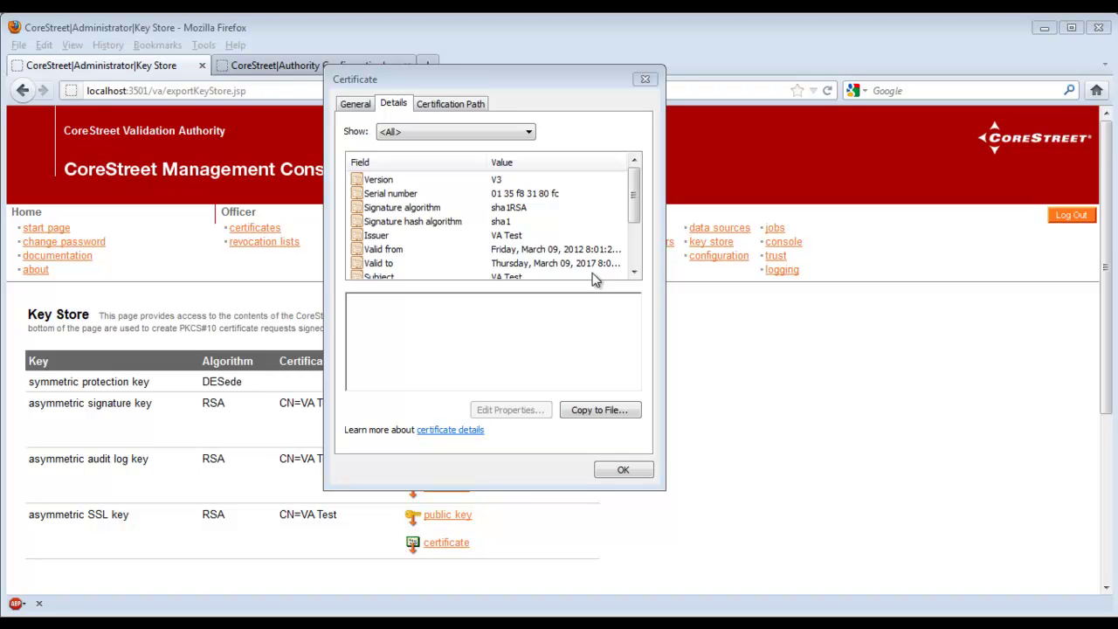
- Examine the signature algorithm in the certificate's details and close the certificate
{"action": "left_click", "coordinate": [475, 79]}
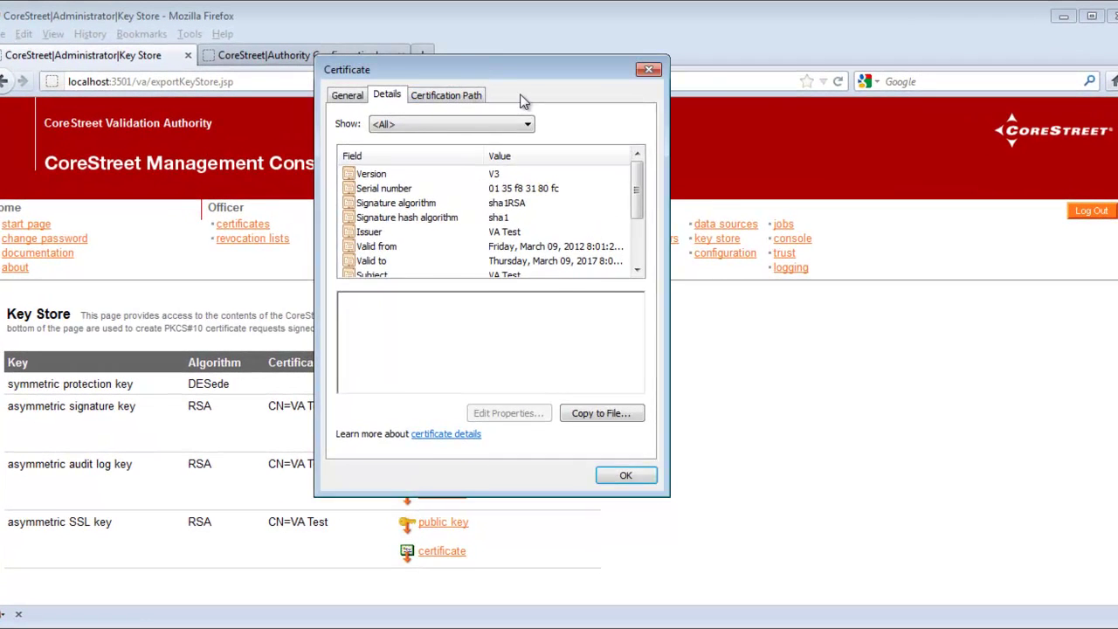
{"action": "left_click_drag", "start_coordinate": [520, 99], "coordinate": [522, 99]}
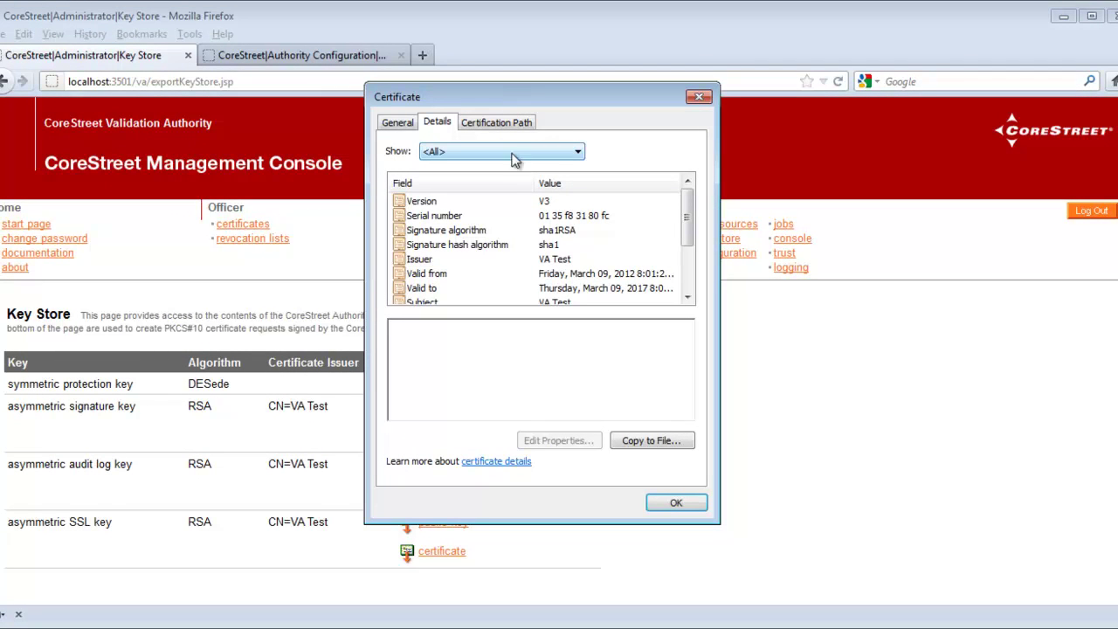
{"action": "left_click", "coordinate": [421, 234]}
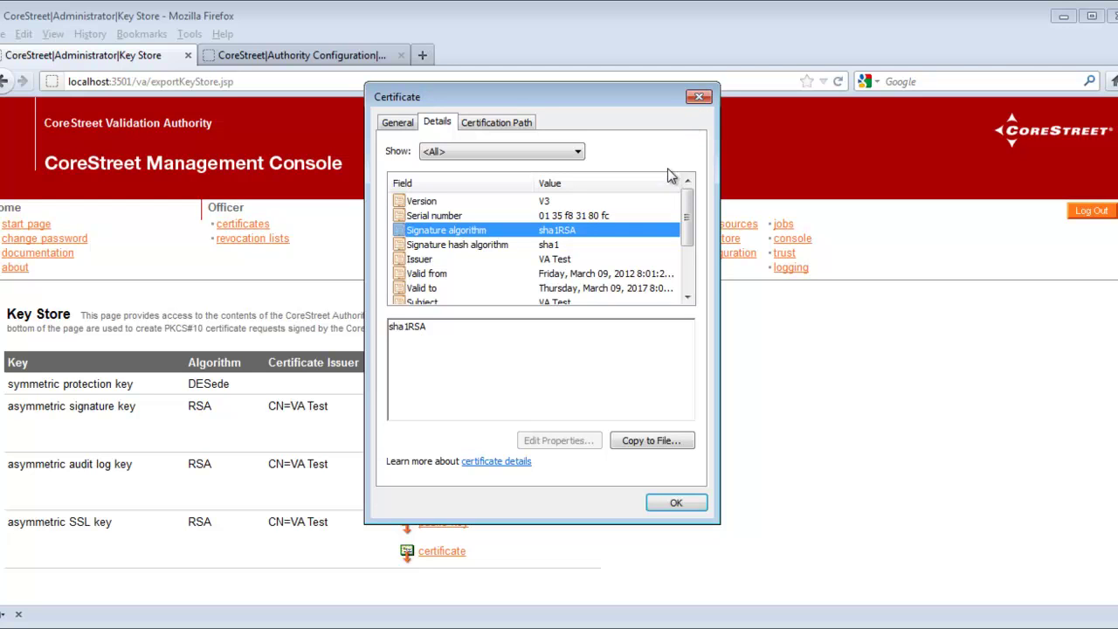
{"action": "left_click", "coordinate": [703, 99]}
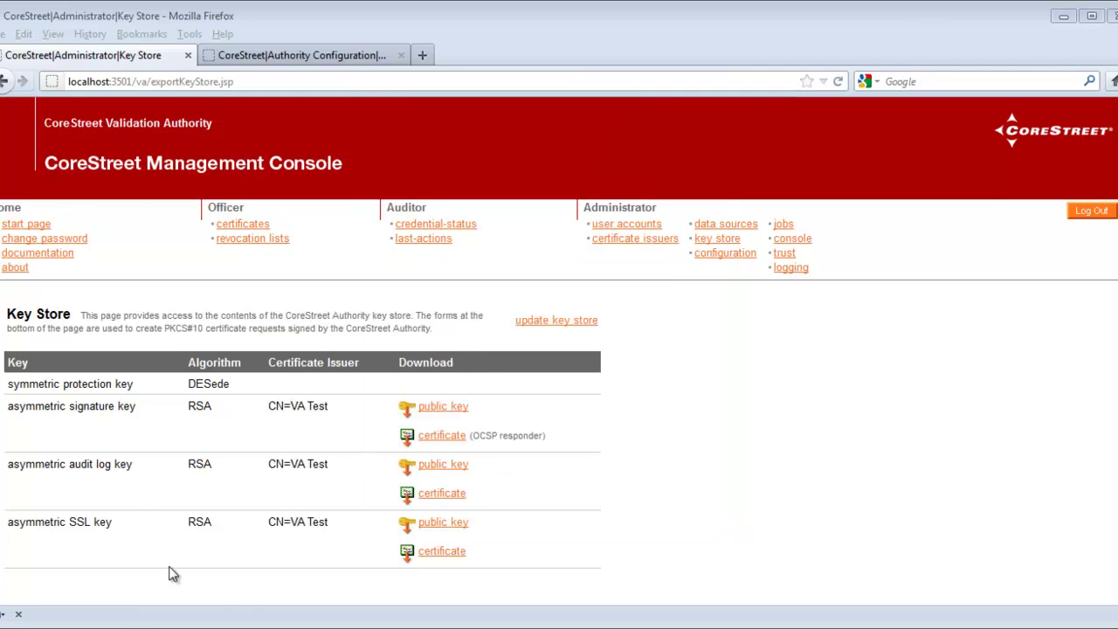
- Switch to Windows Explorer and highlight the path of the C:\VA\authority\server\WEB-INF\conf folder
{"action": "left_click", "coordinate": [120, 626]}
{"action": "left_click", "coordinate": [547, 35]}
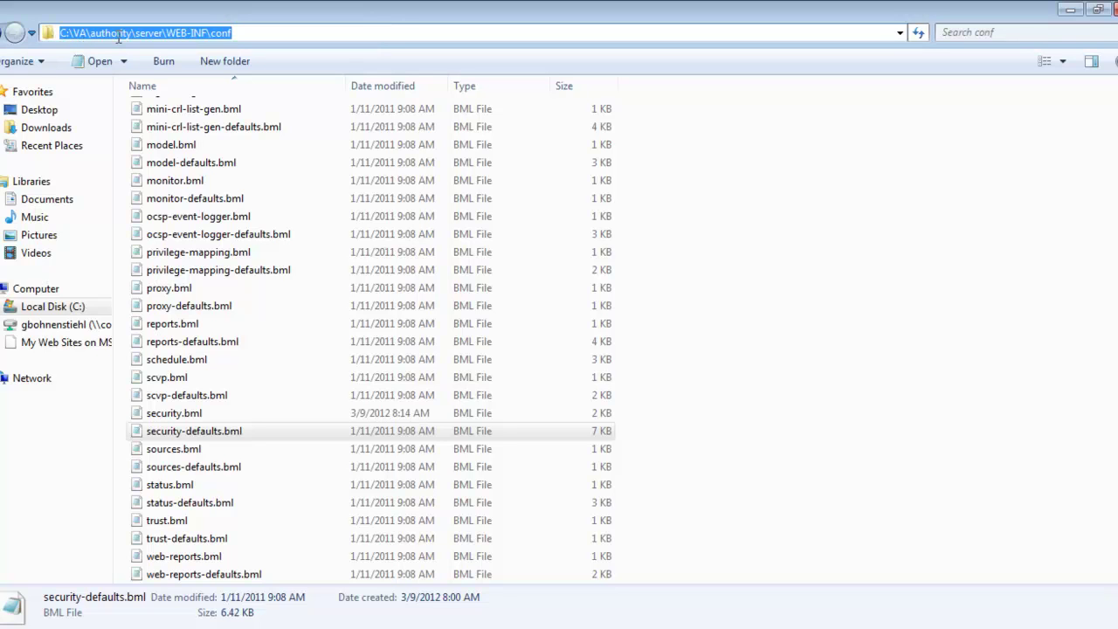
{"action": "left_click", "coordinate": [257, 33]}
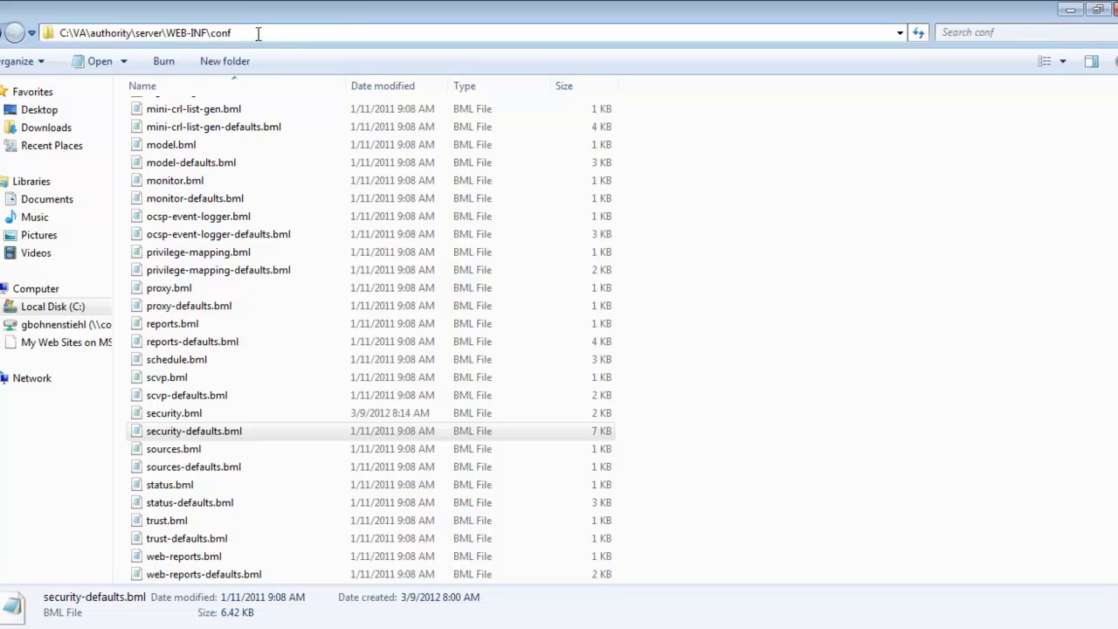
{"action": "left_click_drag", "start_coordinate": [69, 33], "coordinate": [87, 32]}
{"action": "left_click", "coordinate": [86, 33]}
{"action": "left_click_drag", "start_coordinate": [250, 33], "coordinate": [59, 35]}
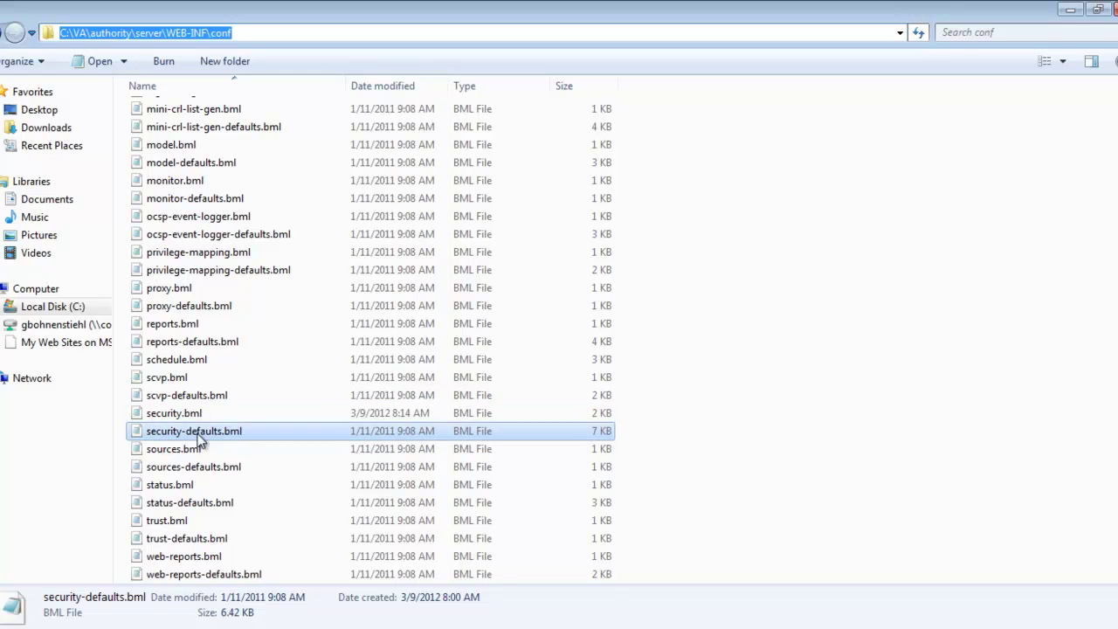
- Switch to Notepad++ and copy the defaultSignatureAlgorithm property with its comment line from security-defaults.bml
{"action": "key", "text": "alt+Tab"}
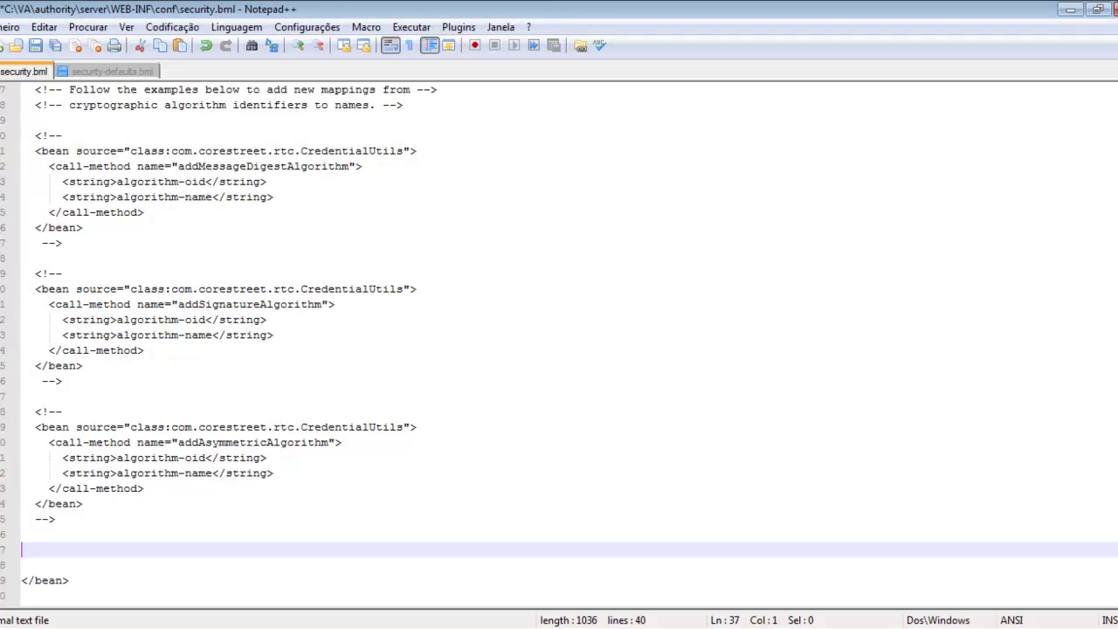
{"action": "left_click", "coordinate": [114, 71]}
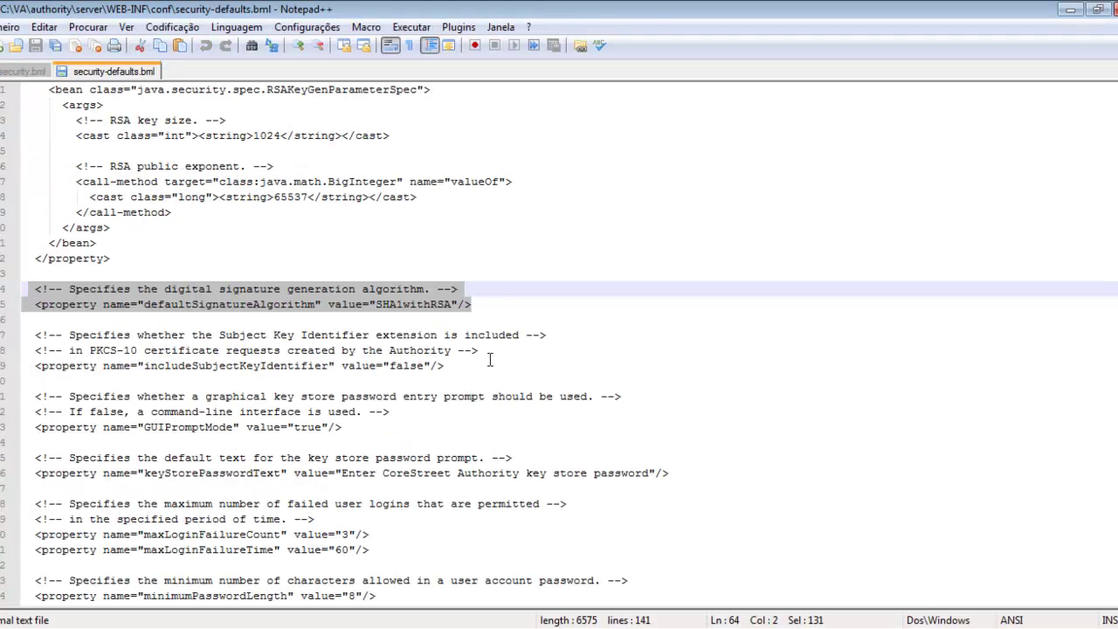
{"action": "left_click", "coordinate": [491, 310]}
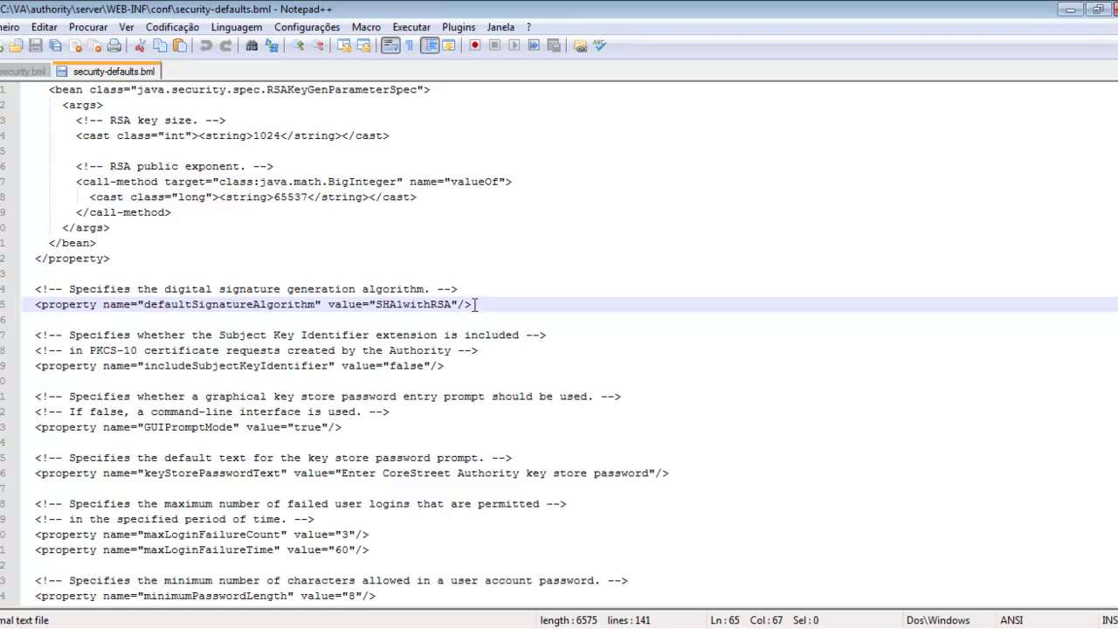
{"action": "left_click_drag", "start_coordinate": [475, 306], "coordinate": [142, 306]}
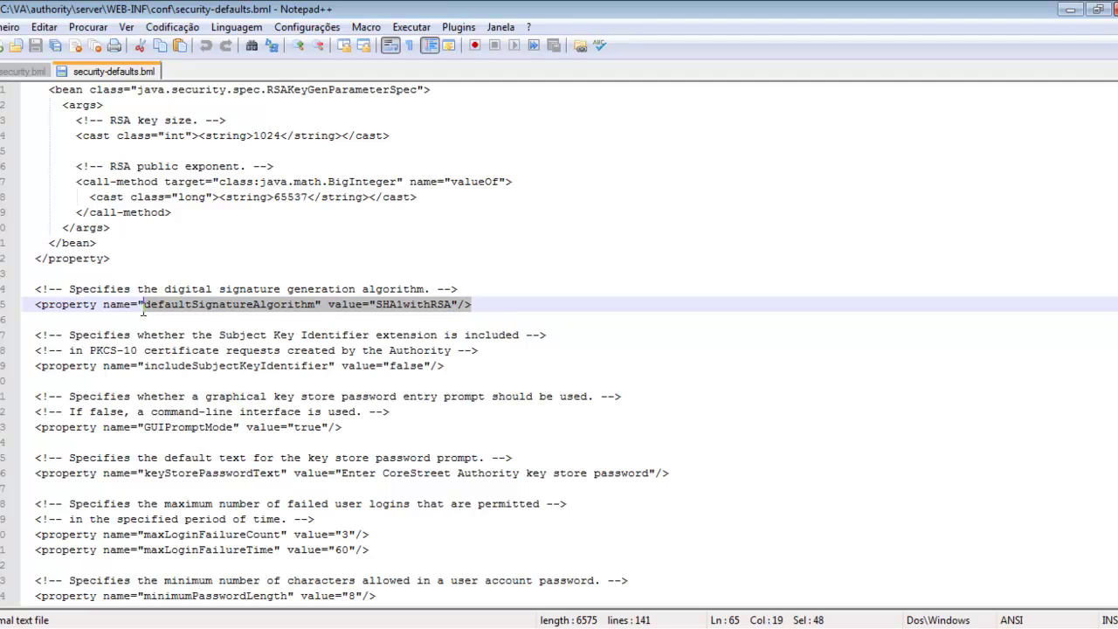
{"action": "right_click", "coordinate": [138, 318]}
{"action": "left_click", "coordinate": [493, 306]}
{"action": "left_click_drag", "start_coordinate": [493, 305], "coordinate": [15, 291]}
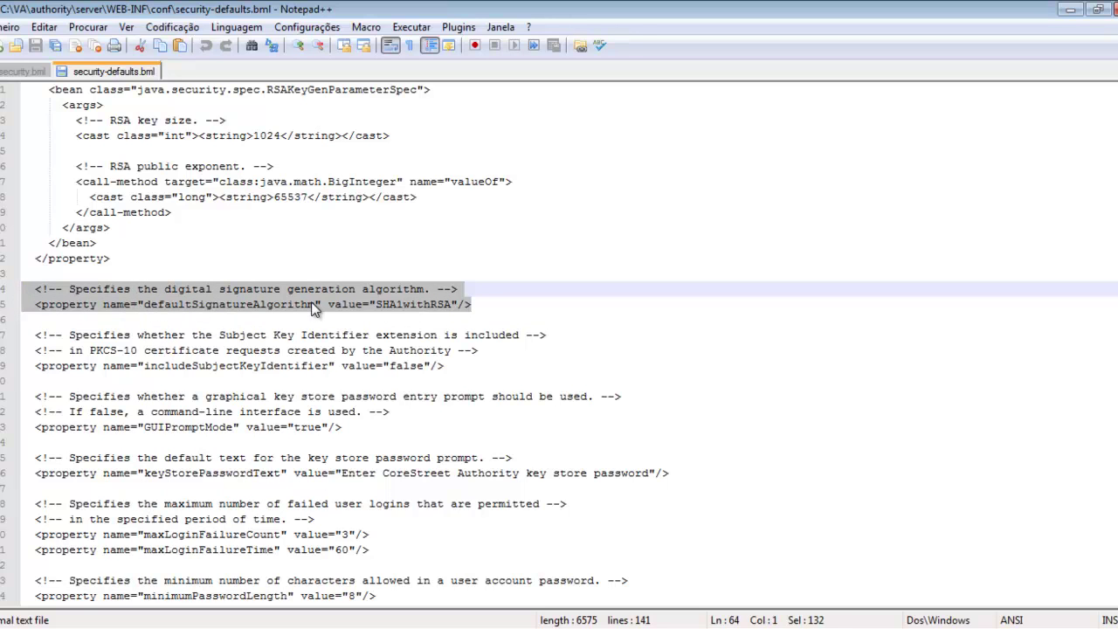
{"action": "right_click", "coordinate": [229, 299]}
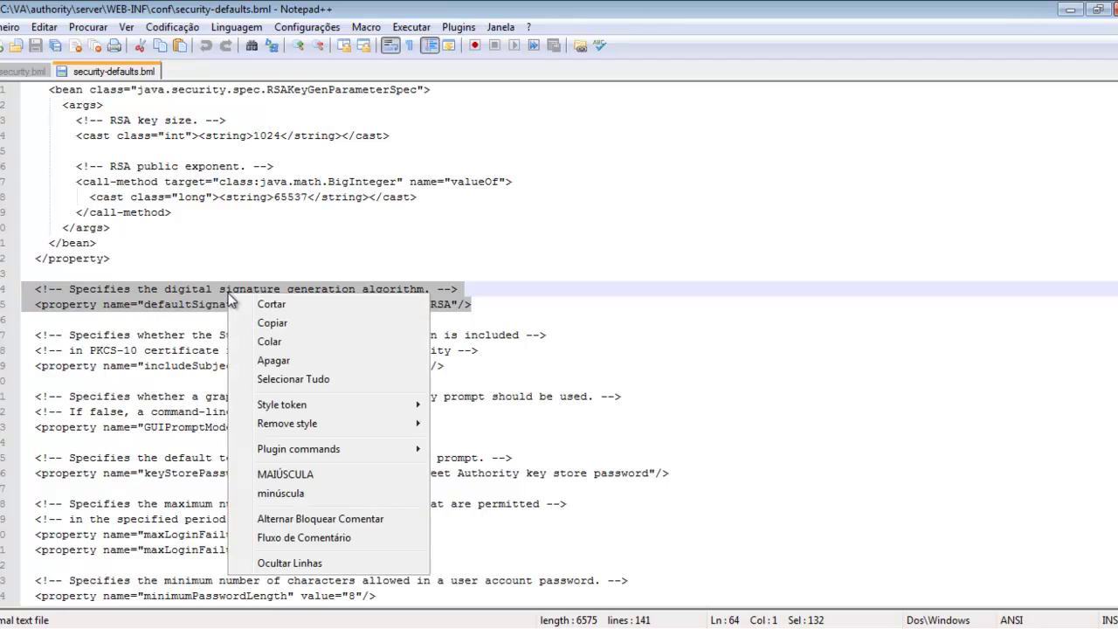
{"action": "left_click", "coordinate": [268, 318]}
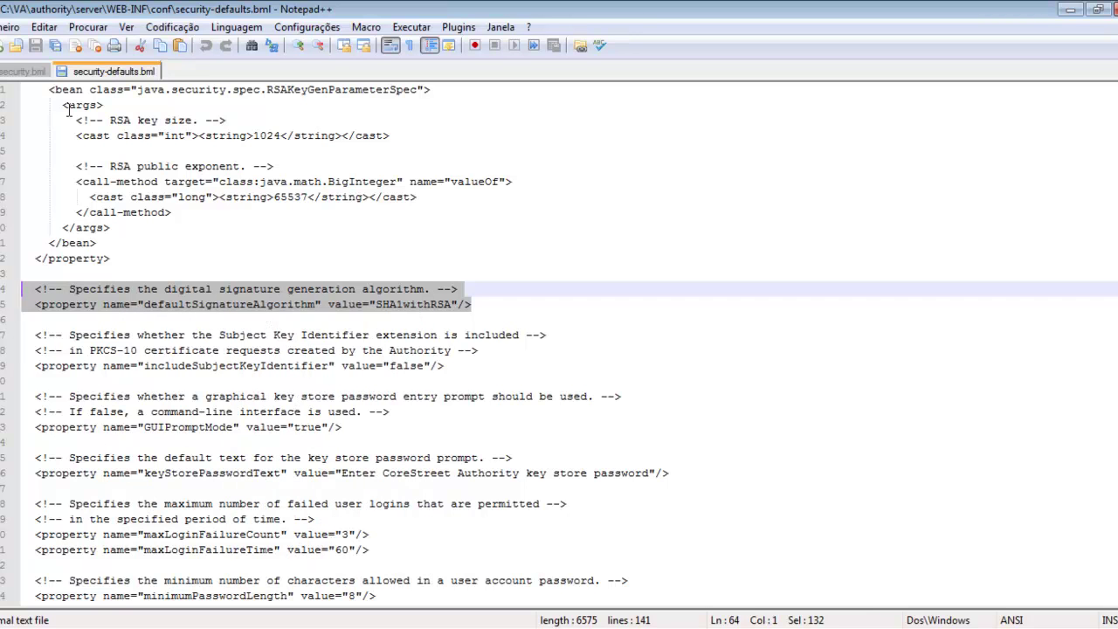
- Paste the copied comment and defaultSignatureAlgorithm property into security.bml just before the final closing bean tag
{"action": "left_click", "coordinate": [23, 73]}
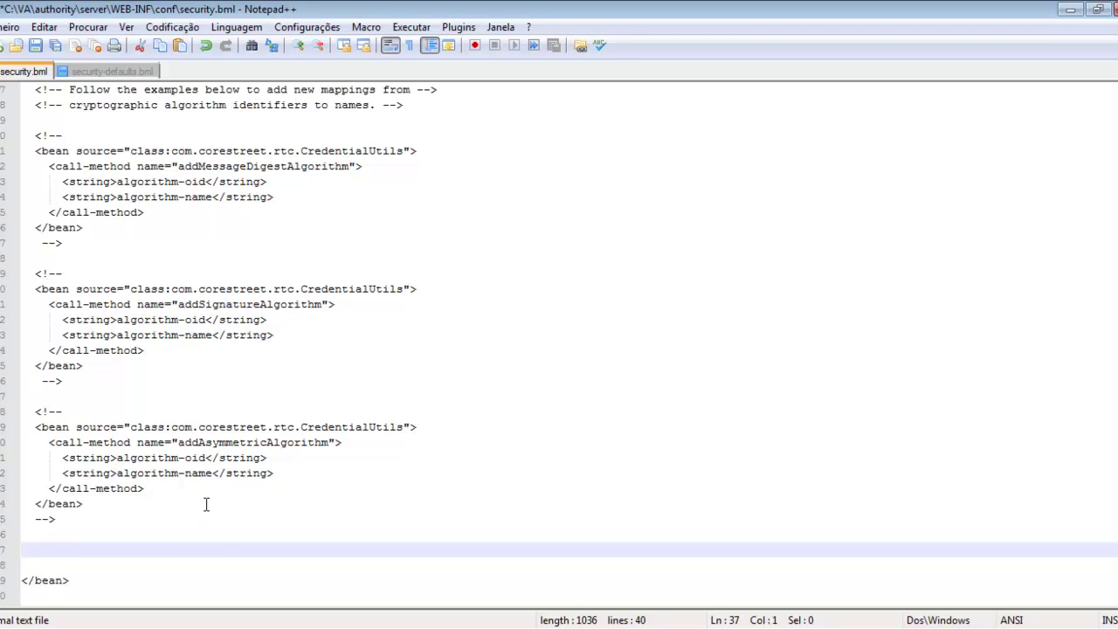
{"action": "scroll", "coordinate": [80, 550], "scroll_direction": "up", "scroll_amount": 2}
{"action": "left_click_drag", "start_coordinate": [32, 151], "coordinate": [117, 152]}
{"action": "scroll", "coordinate": [157, 242], "scroll_direction": "down", "scroll_amount": 2}
{"action": "left_click_drag", "start_coordinate": [71, 581], "coordinate": [24, 583]}
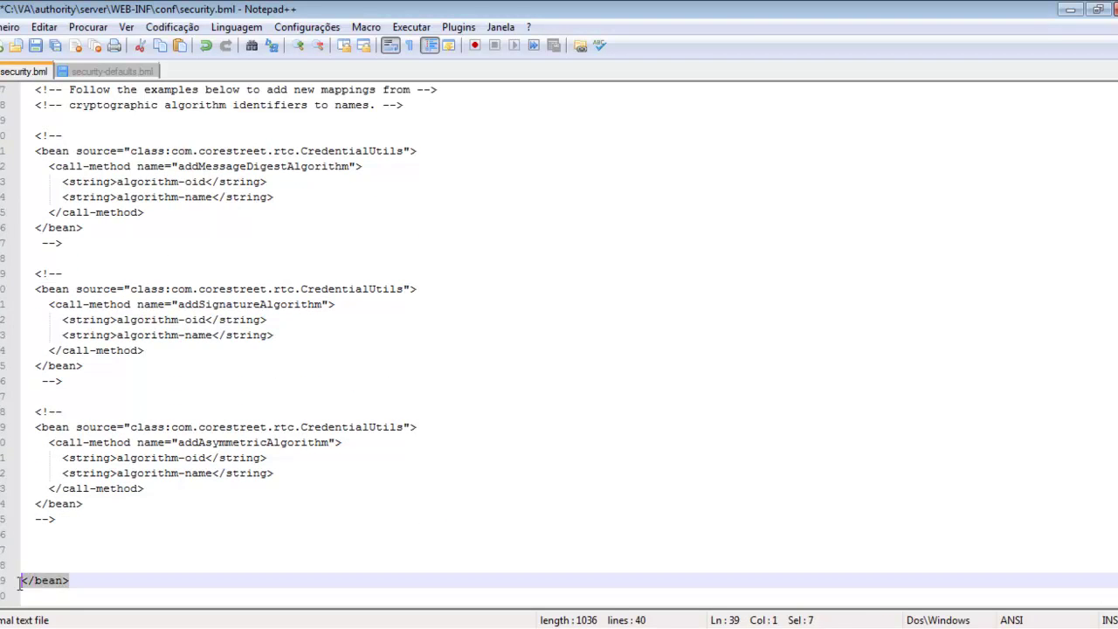
{"action": "left_click", "coordinate": [32, 538]}
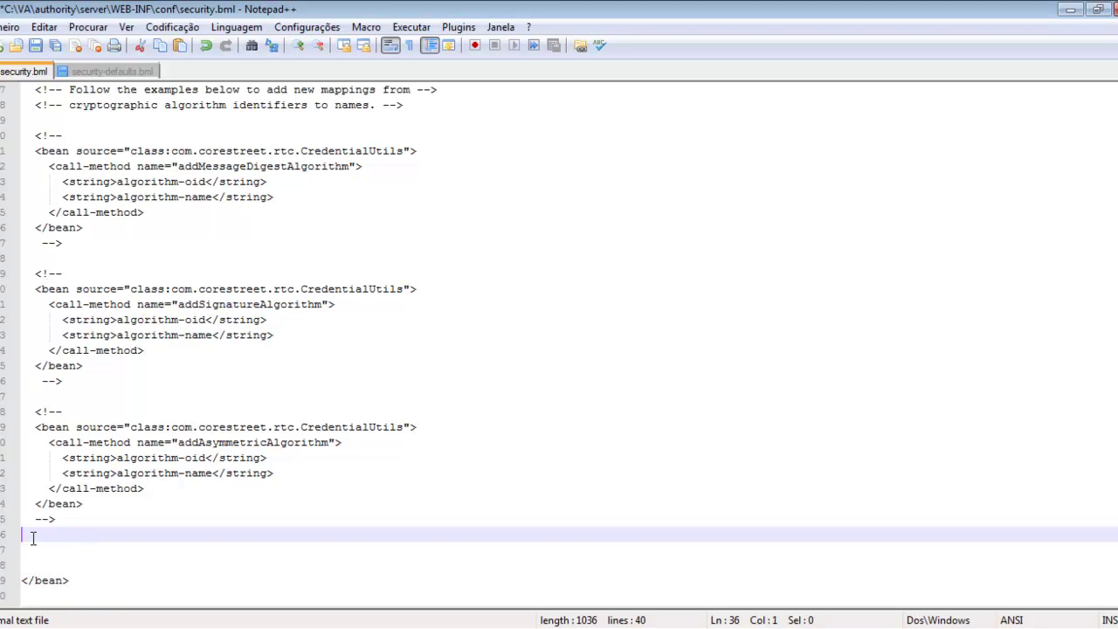
{"action": "left_click", "coordinate": [31, 545]}
{"action": "key", "text": "ctrl+v"}
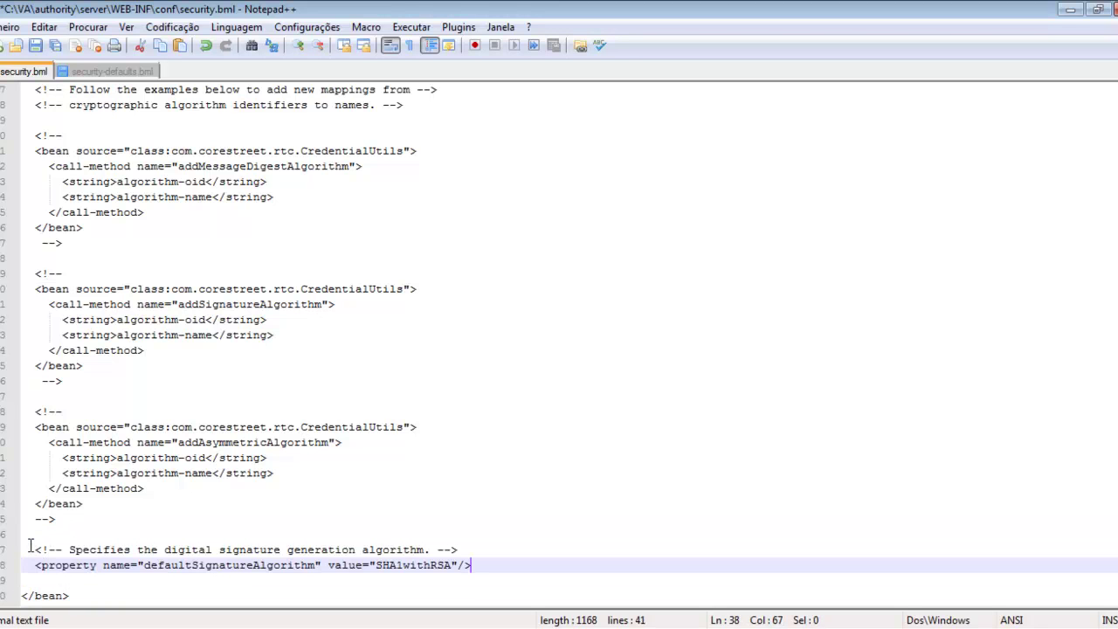
{"action": "scroll", "coordinate": [215, 554], "scroll_direction": "down", "scroll_amount": 1}
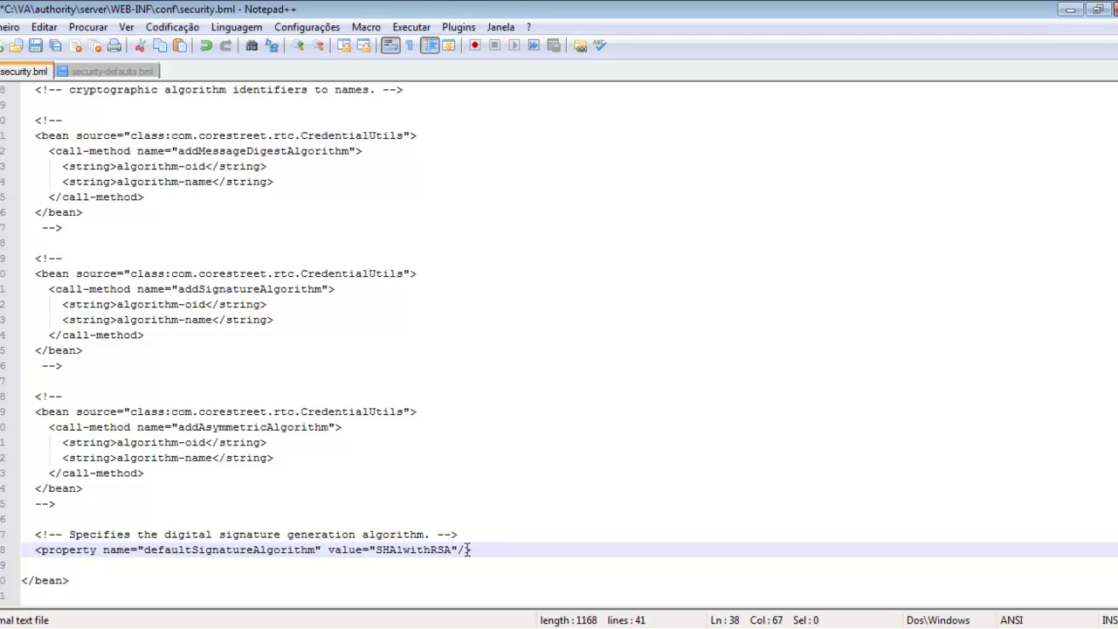
- Set the defaultSignatureAlgorithm value in security.bml to SHA256withRSA and save the file
{"action": "left_click", "coordinate": [398, 551]}
{"action": "key", "text": "shift+Right"}
{"action": "key", "text": "Delete"}
{"action": "type", "text": "256"}
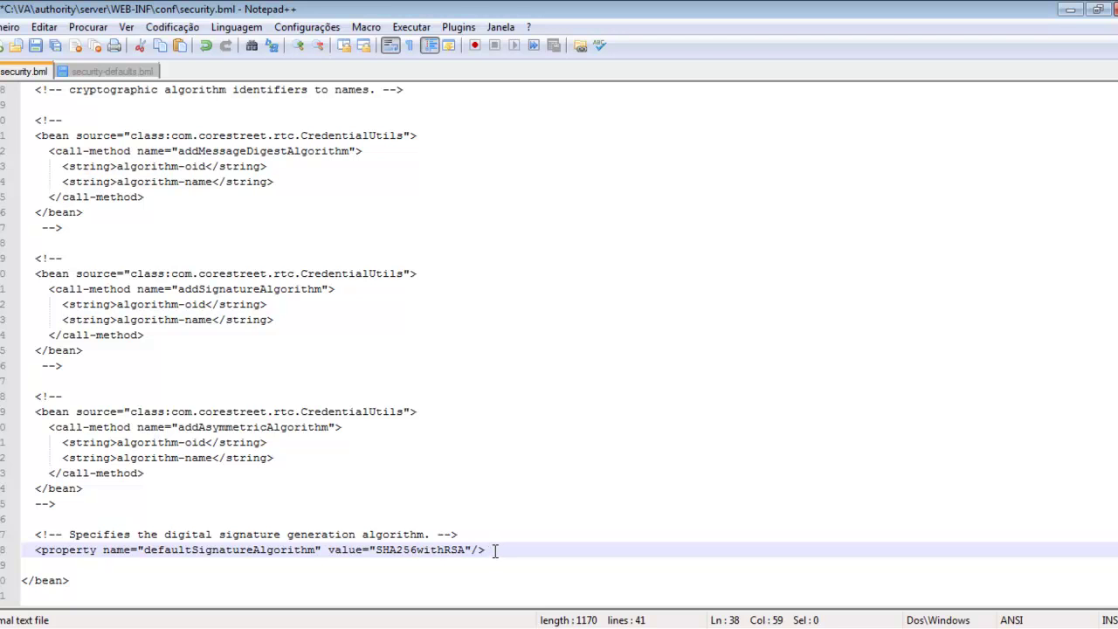
{"action": "right_click", "coordinate": [12, 72]}
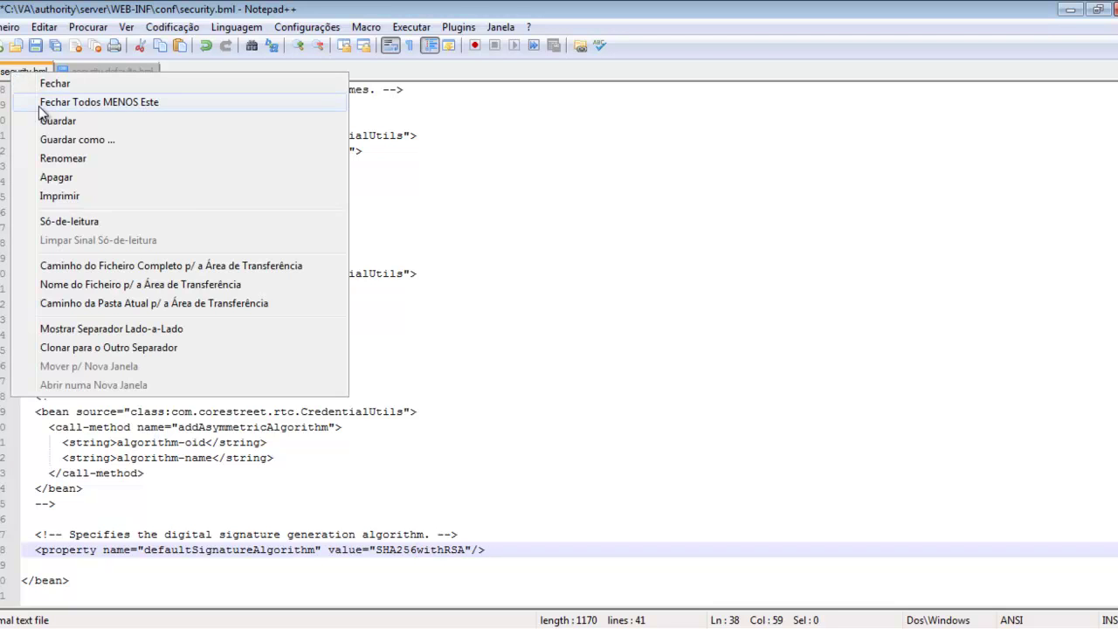
{"action": "left_click", "coordinate": [45, 120]}
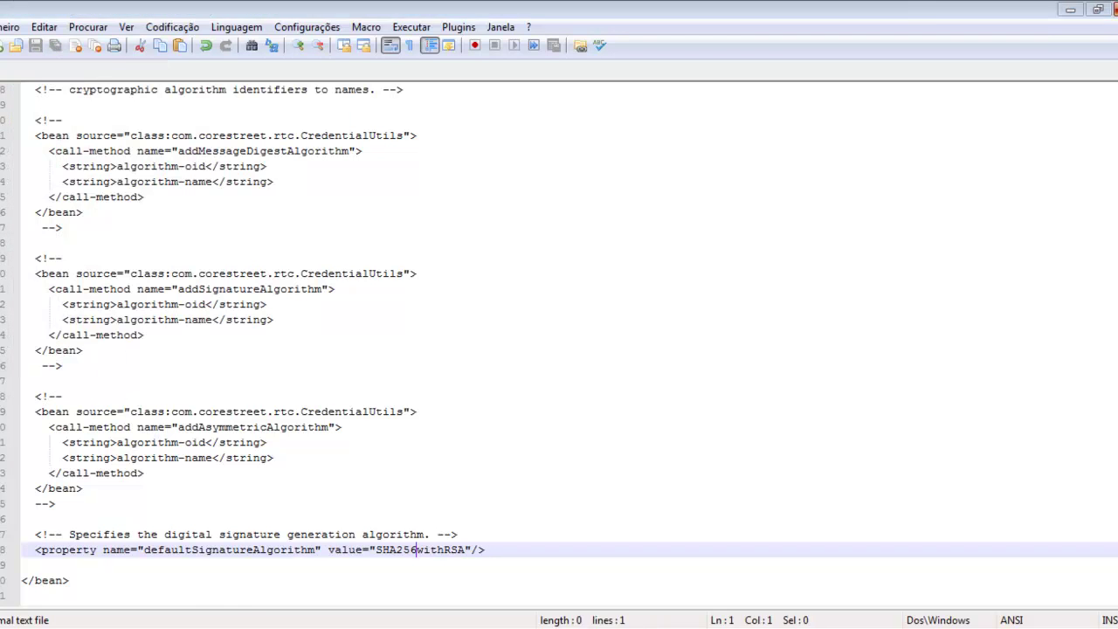
- Restart the CoreStreet Authority service in Computer Management and return to the Key Store page in Firefox
{"action": "key", "text": "alt+Tab"}
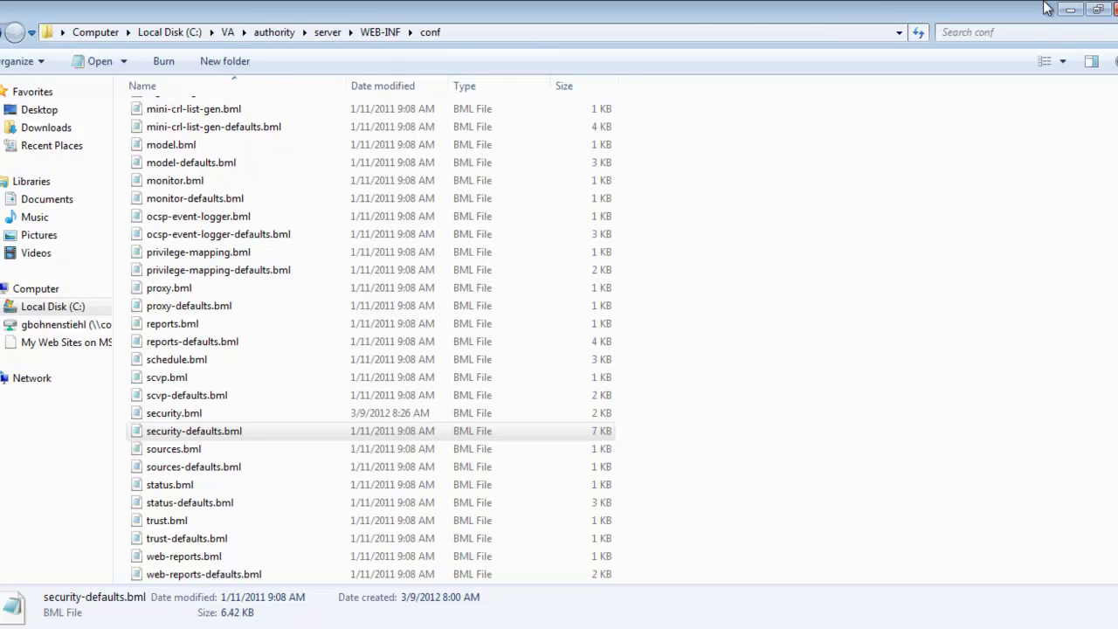
{"action": "key", "text": "alt+Tab"}
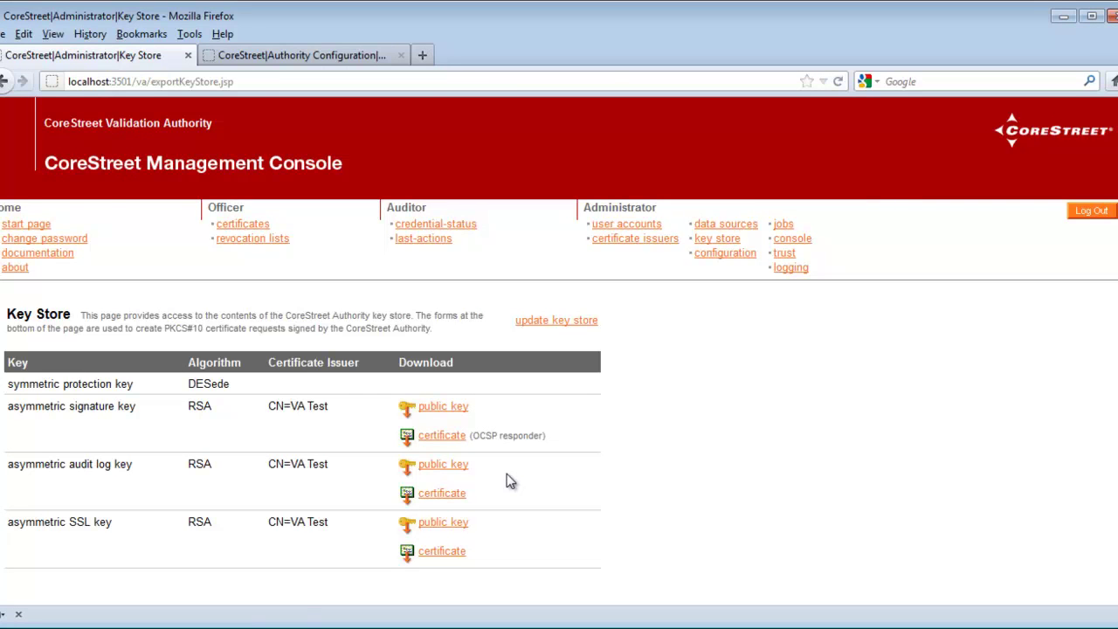
{"action": "left_click", "coordinate": [301, 610]}
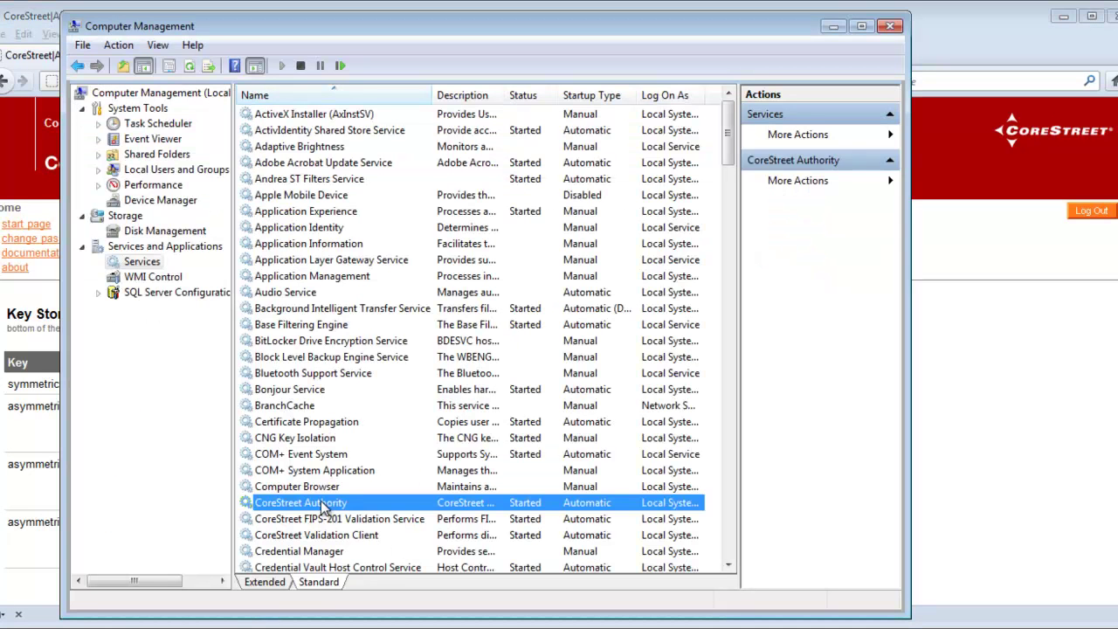
{"action": "right_click", "coordinate": [323, 505]}
{"action": "left_click", "coordinate": [408, 391]}
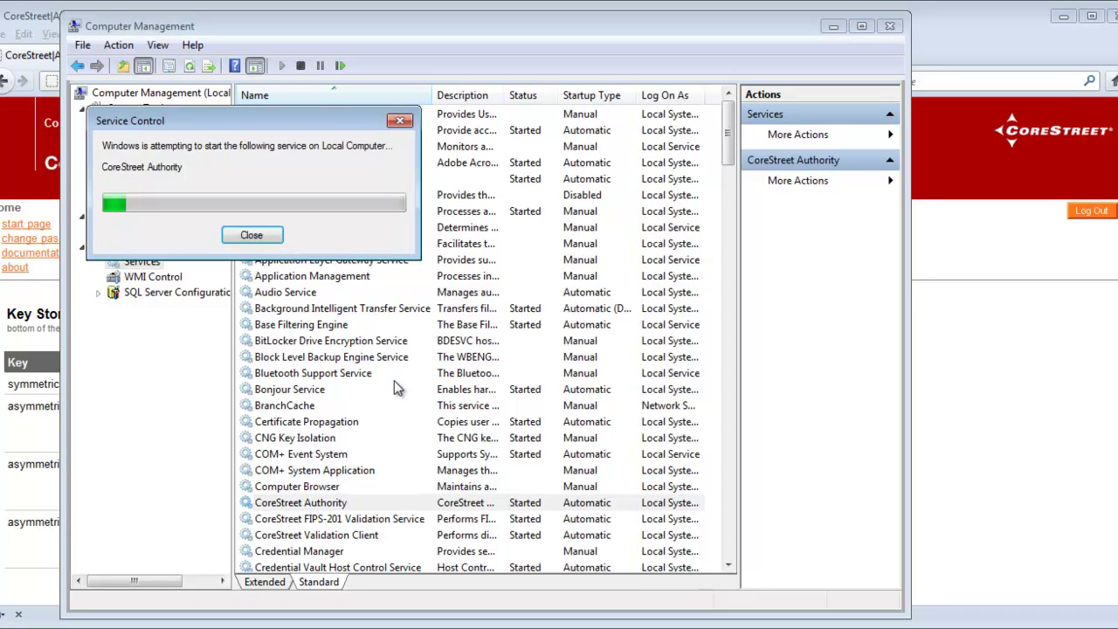
{"action": "left_click", "coordinate": [994, 353]}
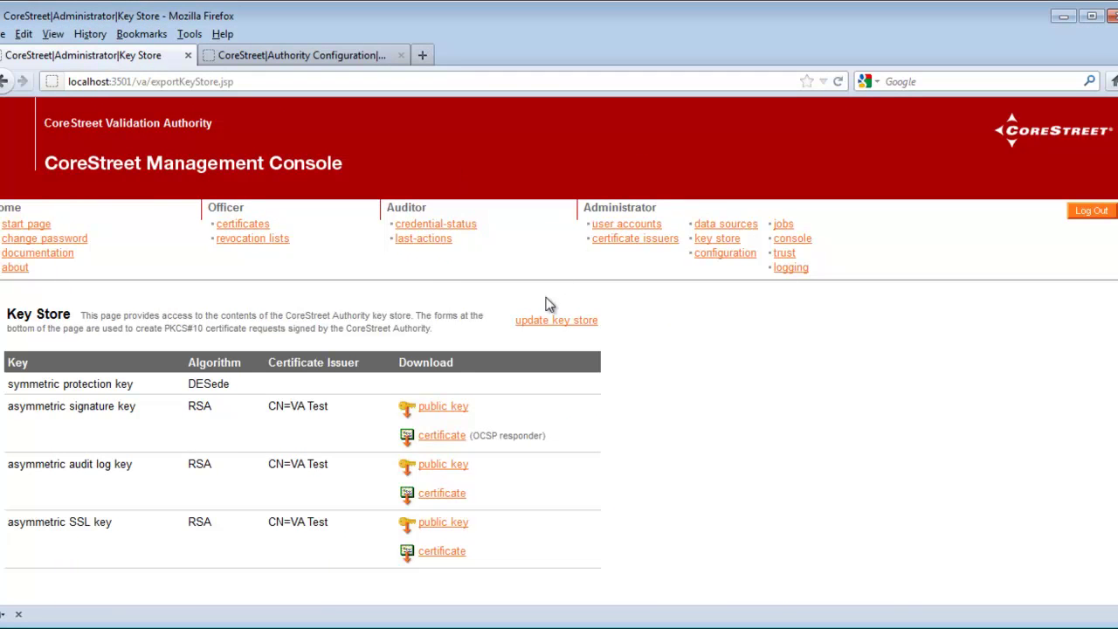
- Launch the Authority Configuration wizard from the installed CoreStreet Validation Authority programs
{"action": "left_click", "coordinate": [20, 626]}
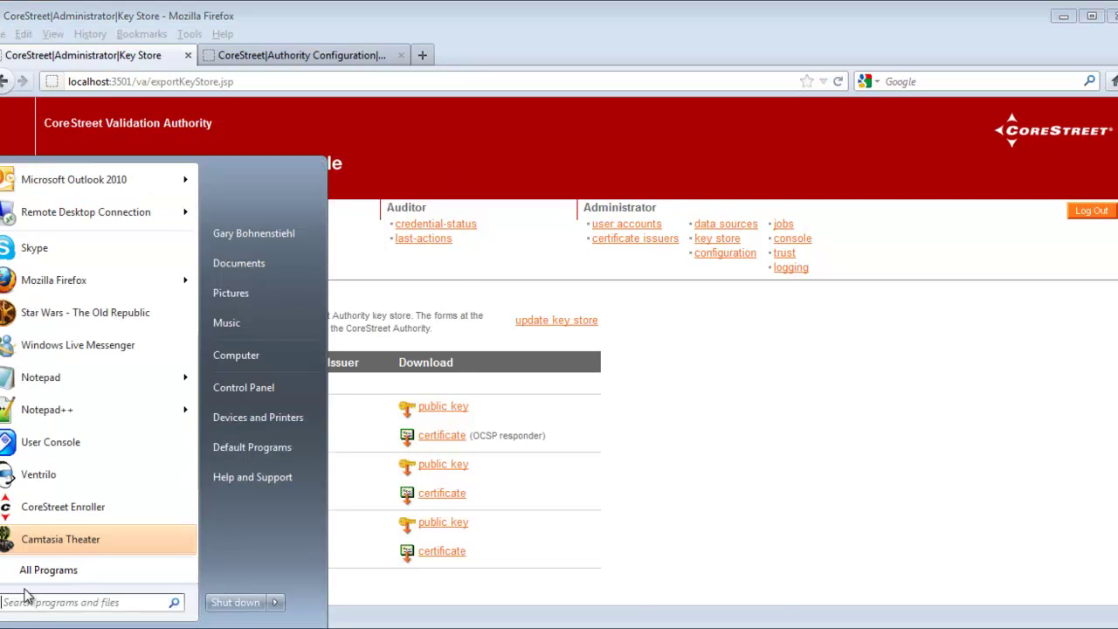
{"action": "left_click", "coordinate": [25, 570]}
{"action": "left_click", "coordinate": [45, 367]}
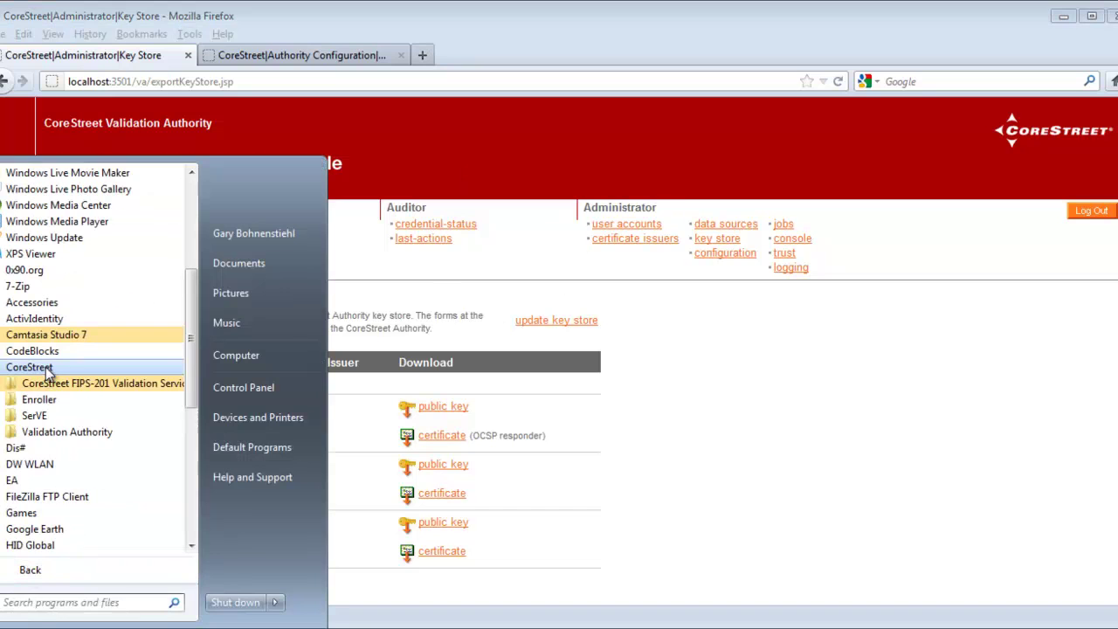
{"action": "left_click", "coordinate": [61, 431]}
{"action": "left_click", "coordinate": [76, 472]}
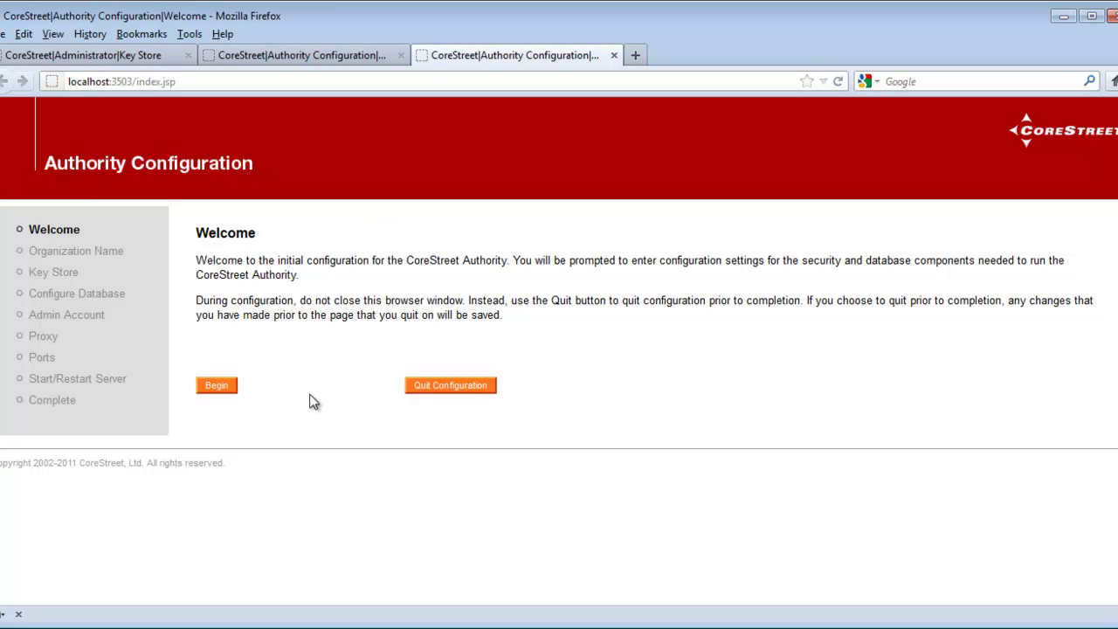
- Begin the configuration, enter TEST VA as the organization name, and continue to the Key Store page
{"action": "left_click", "coordinate": [215, 390]}
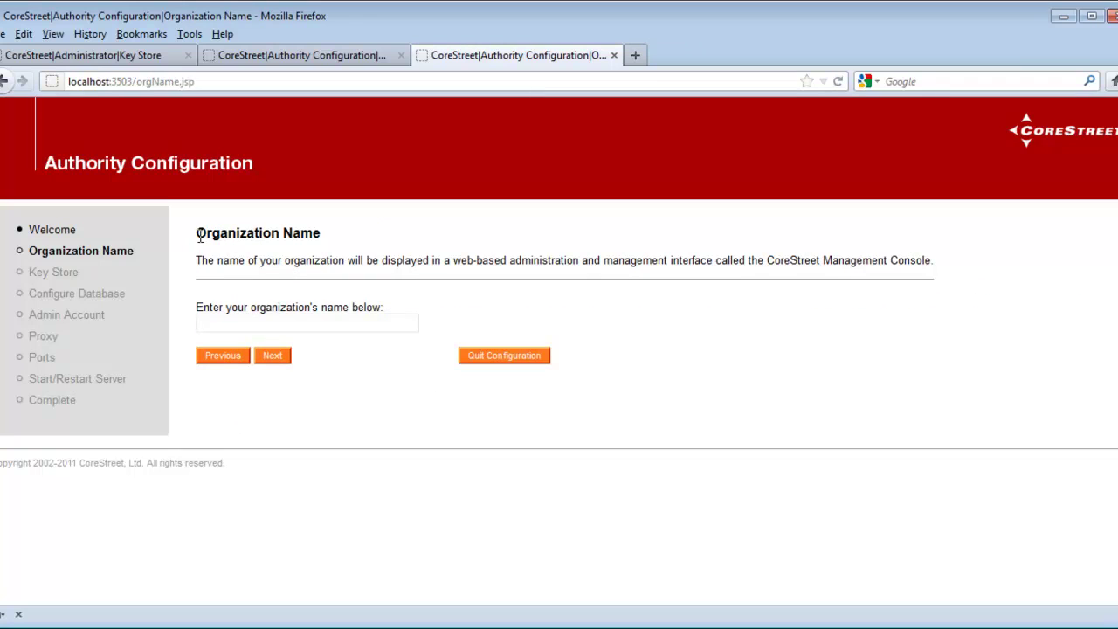
{"action": "left_click", "coordinate": [230, 324]}
{"action": "type", "text": "TEST VA"}
{"action": "left_click", "coordinate": [264, 362]}
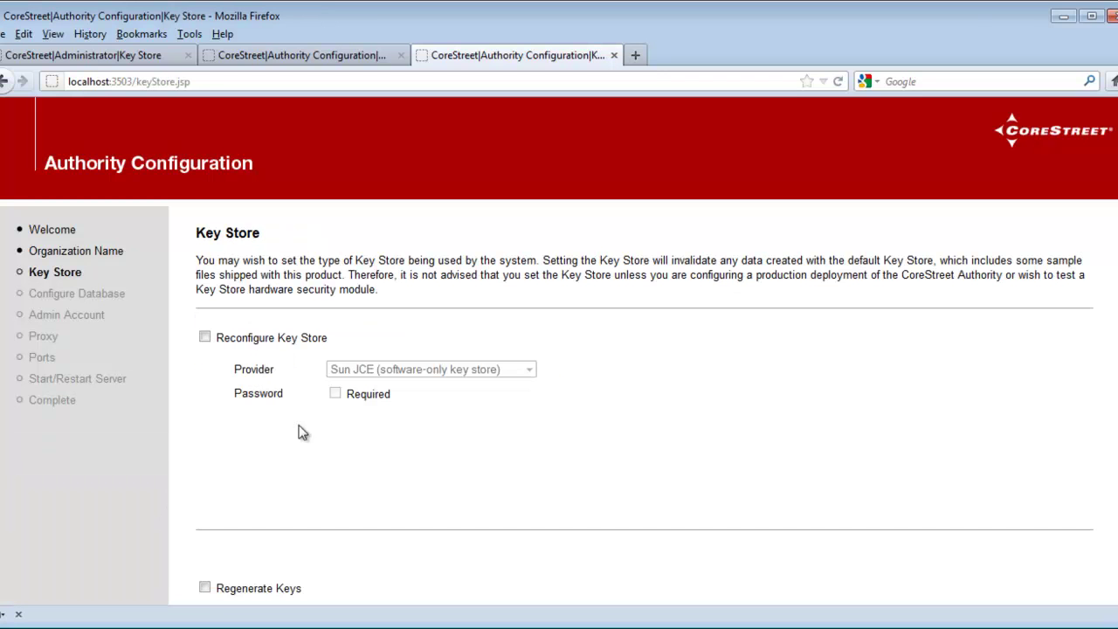
- Enable Regenerate Keys with distinguished name CN=TEST VA and a validity of 60 months, and continue
{"action": "scroll", "coordinate": [311, 448], "scroll_direction": "down", "scroll_amount": 3}
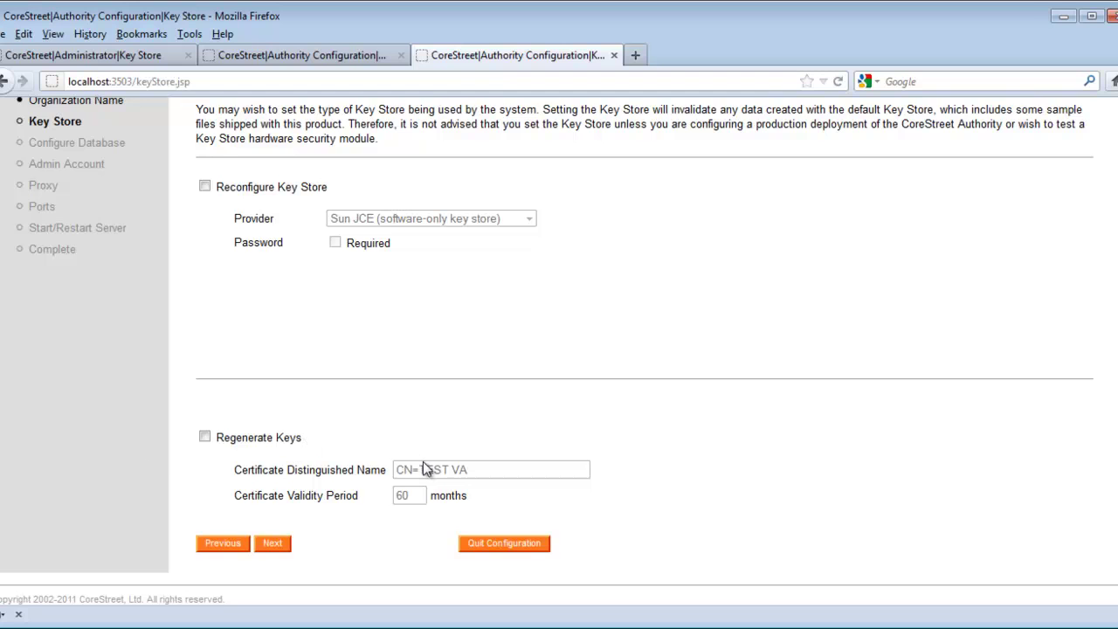
{"action": "scroll", "coordinate": [431, 450], "scroll_direction": "up", "scroll_amount": 2}
{"action": "scroll", "coordinate": [430, 450], "scroll_direction": "down", "scroll_amount": 2}
{"action": "left_click", "coordinate": [205, 436]}
{"action": "left_click", "coordinate": [281, 548]}
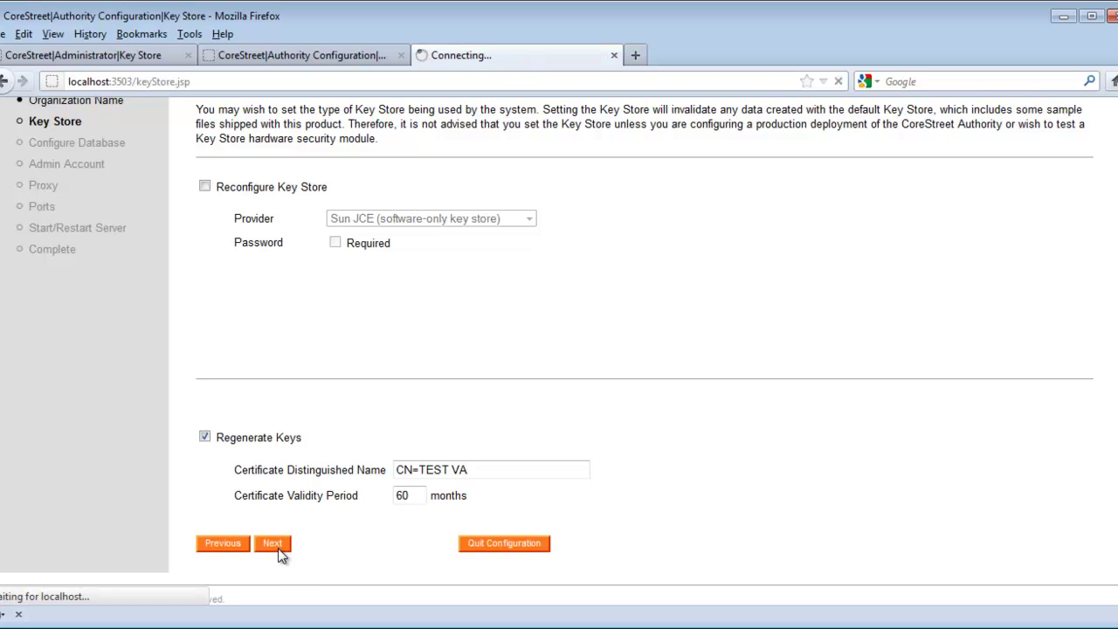
- Configure the database with host localhost\numenor and database VA, enter the database username and password, and continue
{"action": "left_click", "coordinate": [354, 419]}
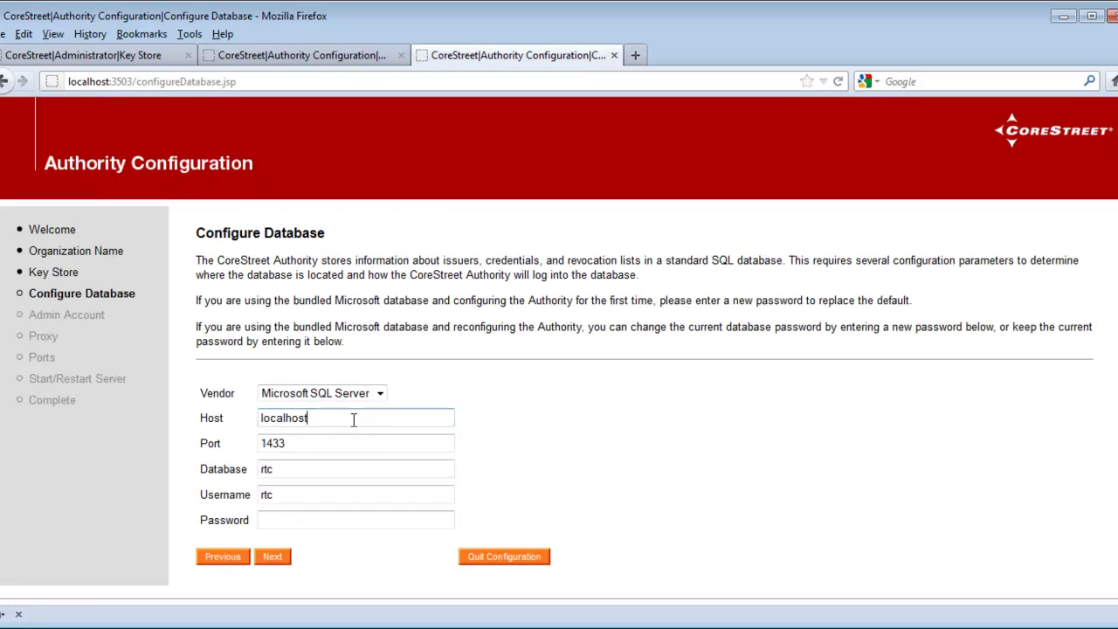
{"action": "type", "text": "\\num"}
{"action": "key", "text": "Tab"}
{"action": "key", "text": "Tab"}
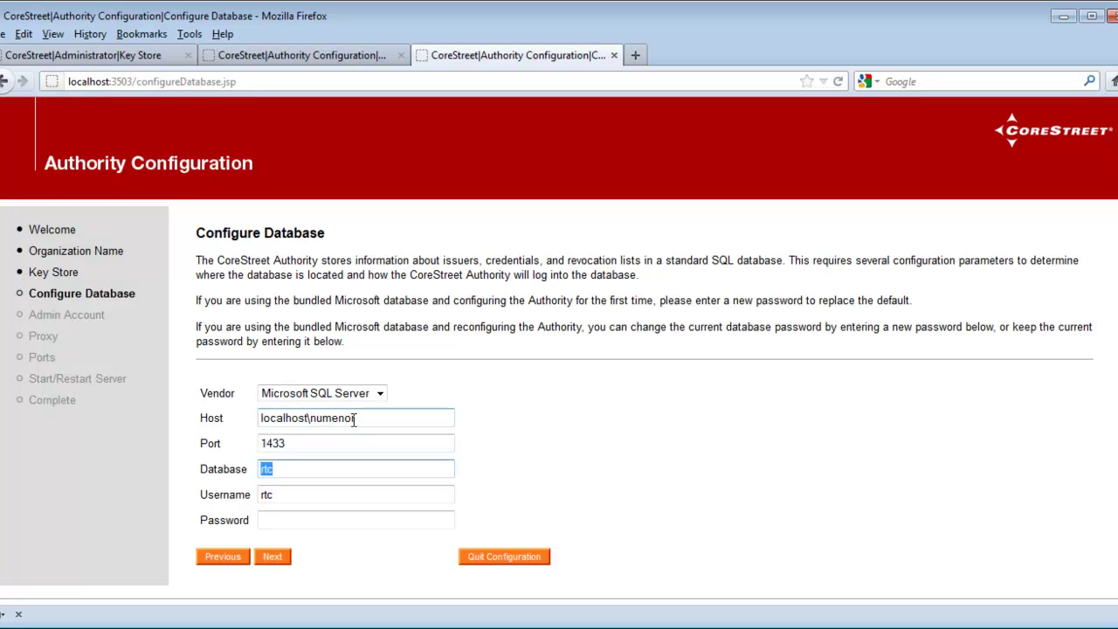
{"action": "type", "text": "VA"}
{"action": "key", "text": "Tab"}
{"action": "type", "text": "el"}
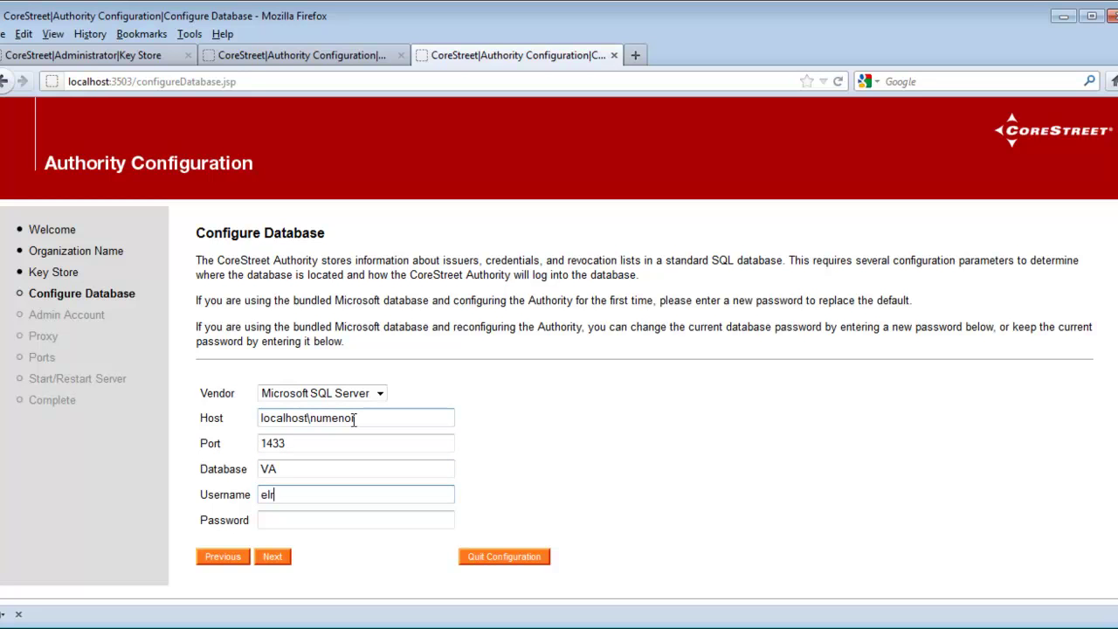
{"action": "key", "text": "Tab"}
{"action": "type", "text": "*******"}
{"action": "left_click", "coordinate": [272, 556]}
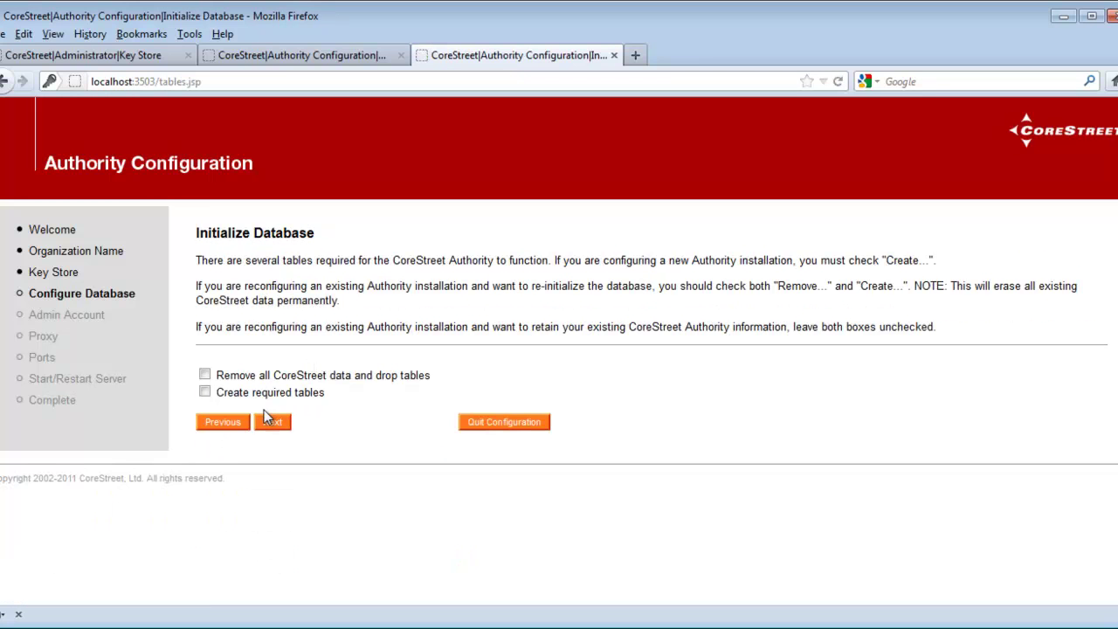
- Initialize the database by removing all CoreStreet data, dropping the tables and creating the required tables, and continue
{"action": "left_click", "coordinate": [203, 393]}
{"action": "left_click", "coordinate": [272, 422]}
{"action": "left_click", "coordinate": [204, 389]}
{"action": "left_click", "coordinate": [204, 406]}
{"action": "left_click", "coordinate": [271, 437]}
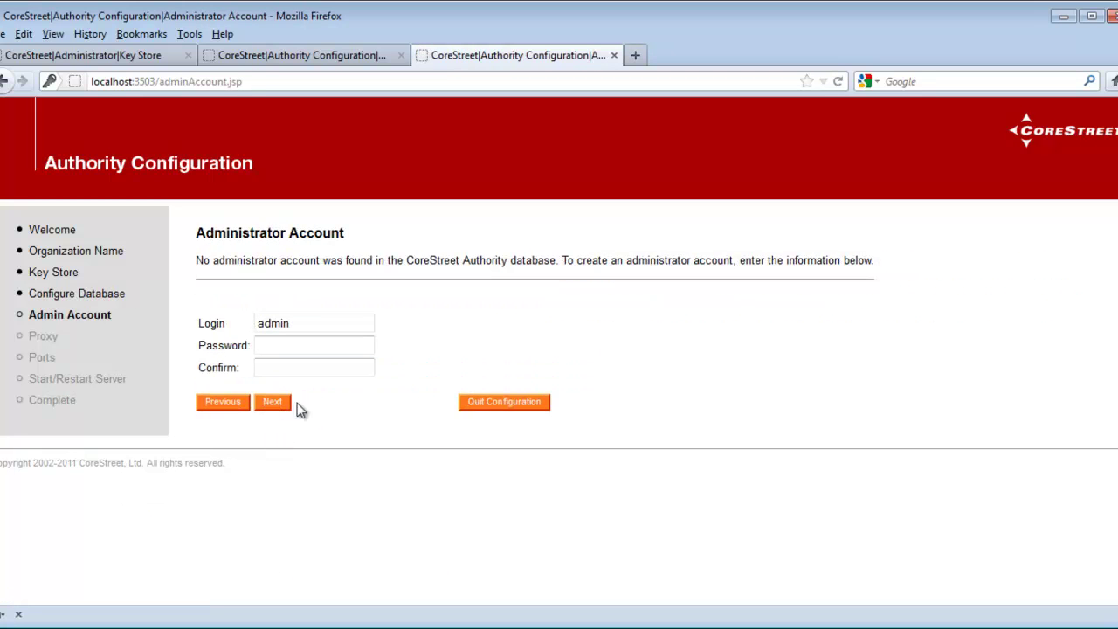
- Enter and confirm the password for the admin administrator account, and continue
{"action": "left_click", "coordinate": [285, 344]}
{"action": "type", "text": "•••••••"}
{"action": "key", "text": "Tab"}
{"action": "type", "text": "••••••"}
{"action": "left_click", "coordinate": [273, 402]}
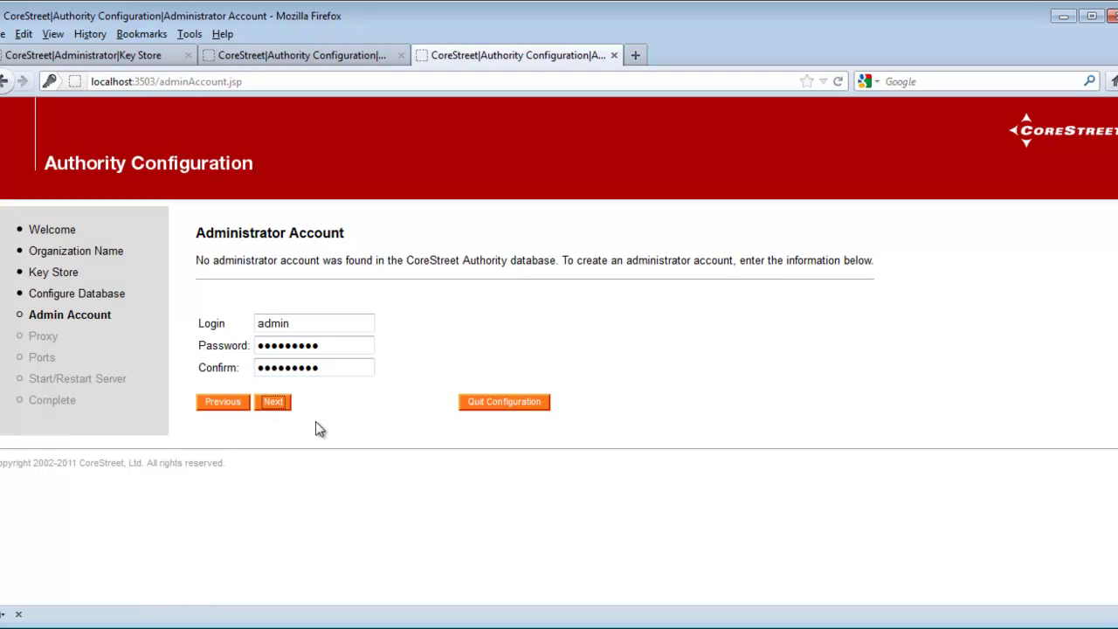
- Keep the existing proxy and port settings and complete the configuration without starting or restarting the Authority from the wizard
{"action": "left_click", "coordinate": [274, 475]}
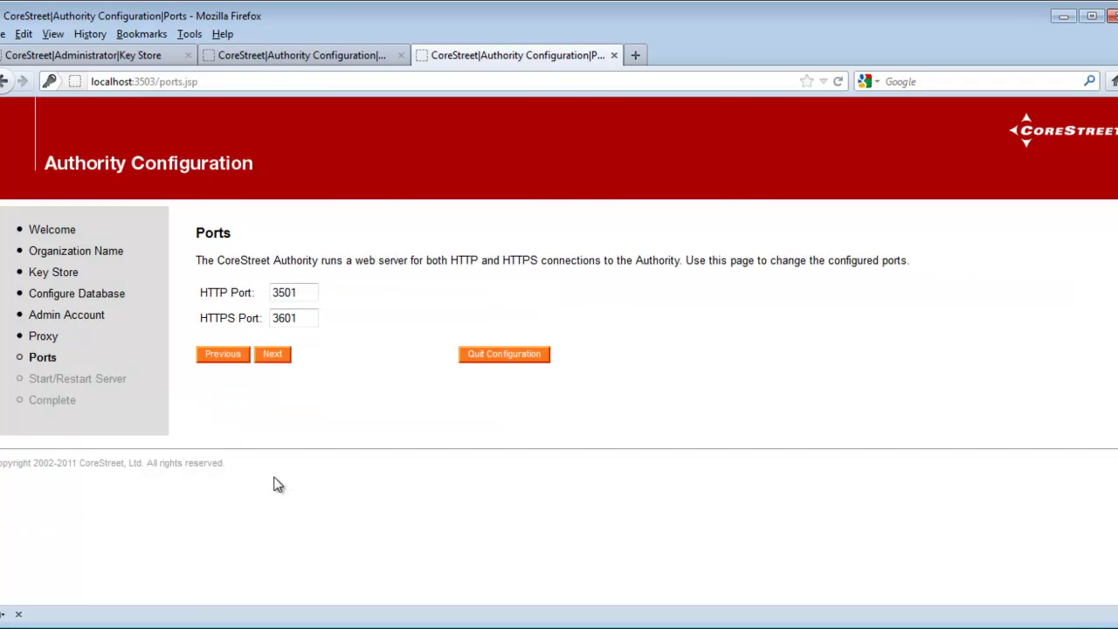
{"action": "left_click", "coordinate": [272, 354]}
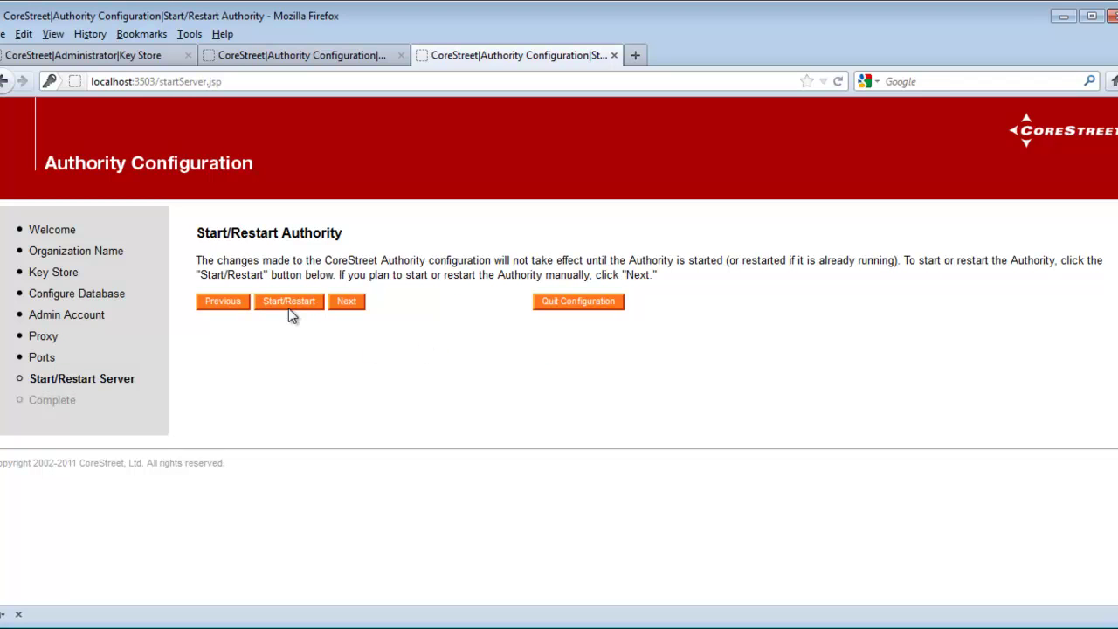
{"action": "left_click", "coordinate": [360, 303]}
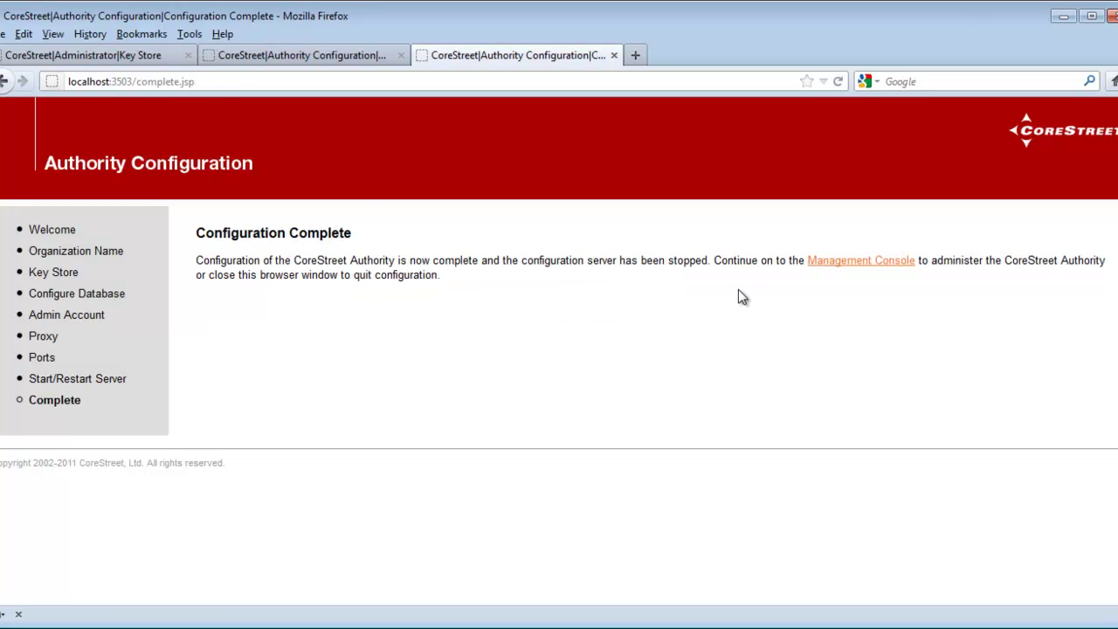
- Close the Authority Configuration browser pages and restart the CoreStreet Authority service in Computer Management
{"action": "left_click", "coordinate": [614, 55]}
{"action": "left_click", "coordinate": [405, 55]}
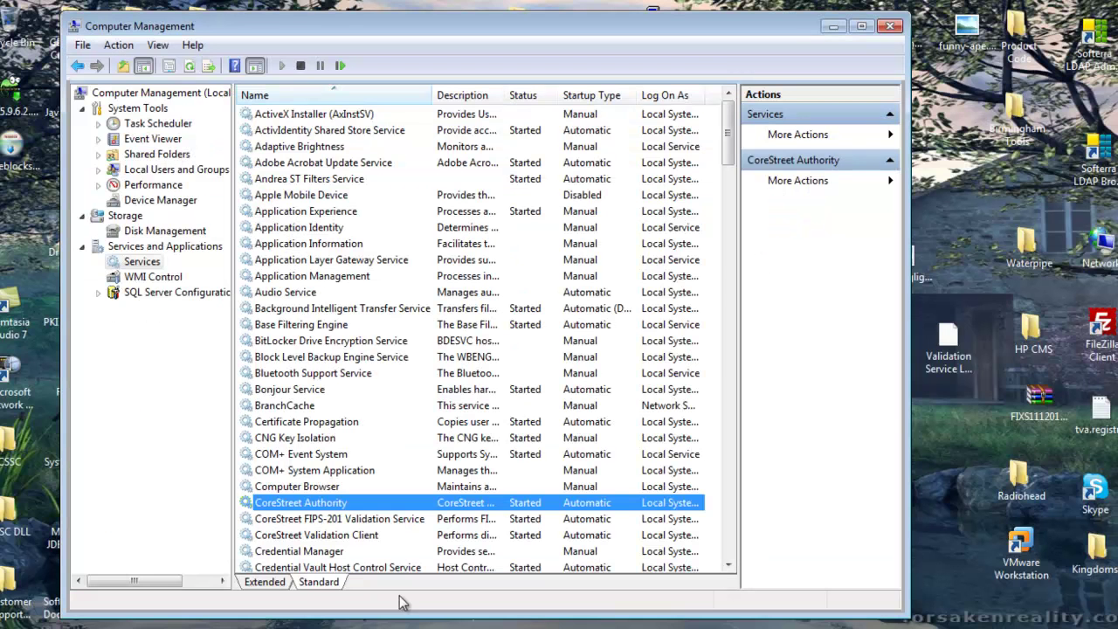
{"action": "right_click", "coordinate": [332, 504]}
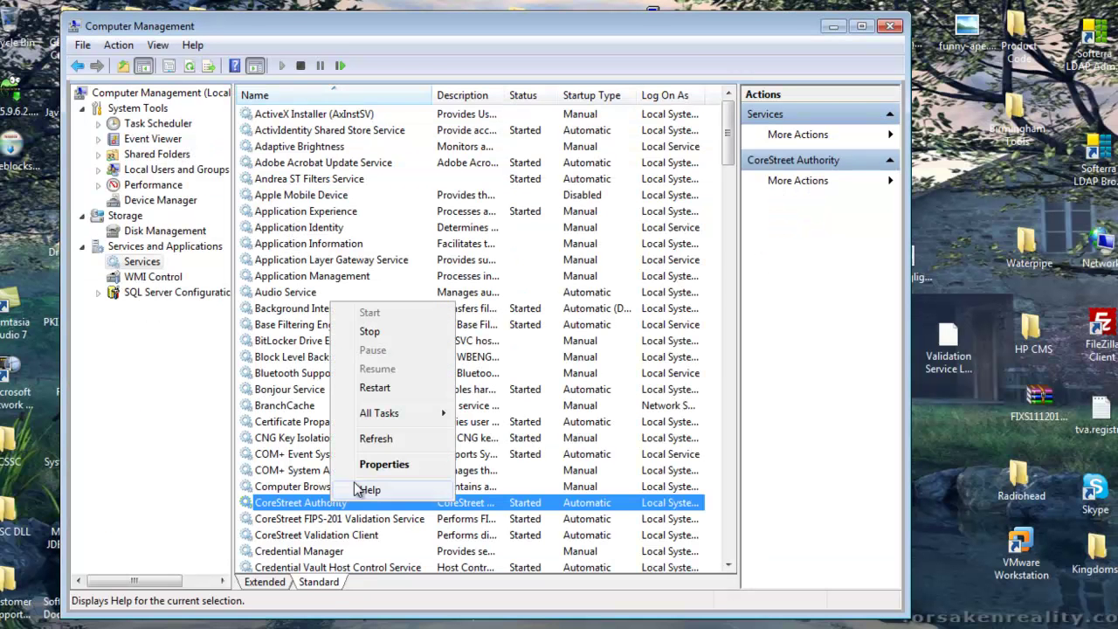
{"action": "left_click", "coordinate": [374, 388]}
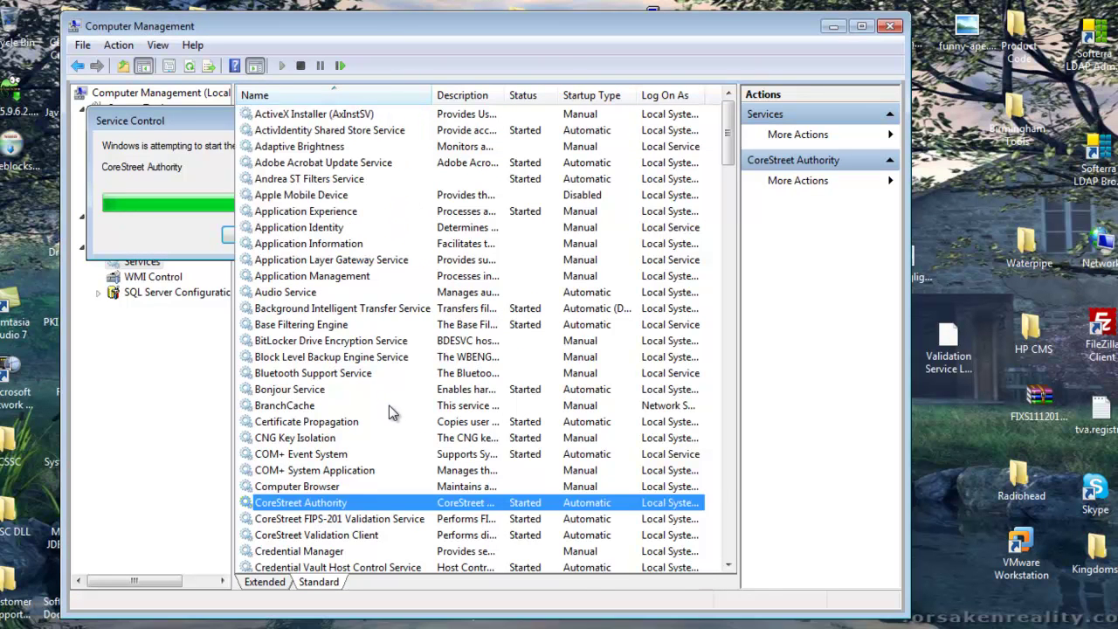
- Launch the Authority Management Console from the installed CoreStreet Validation Authority programs and log in as admin with the prefilled credentials
{"action": "key", "text": "super"}
{"action": "left_click", "coordinate": [42, 569]}
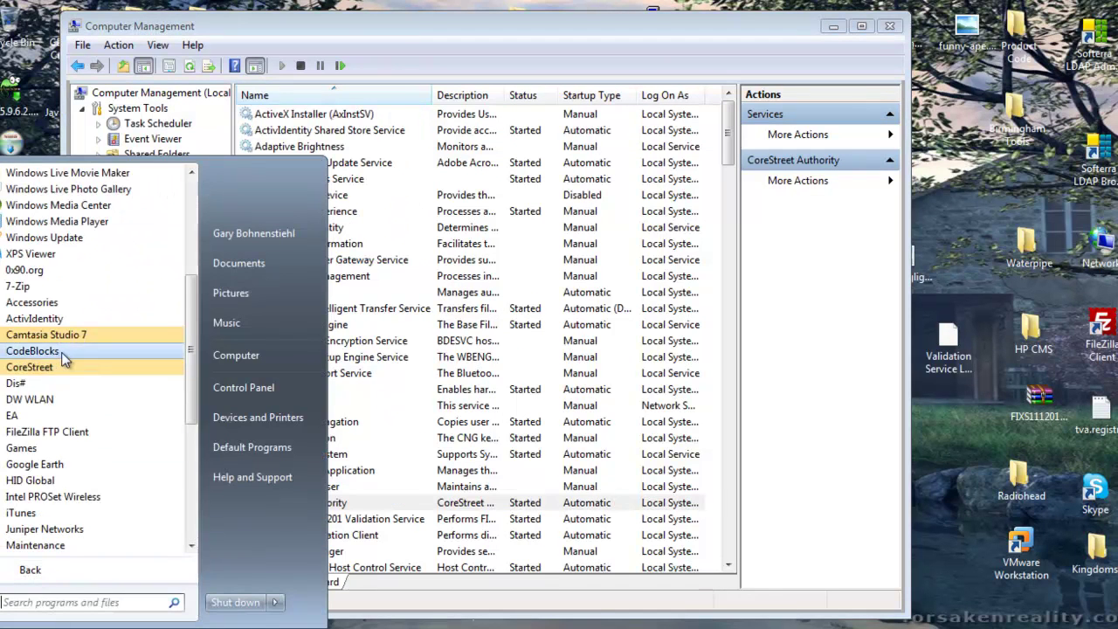
{"action": "left_click", "coordinate": [58, 367]}
{"action": "left_click", "coordinate": [52, 431]}
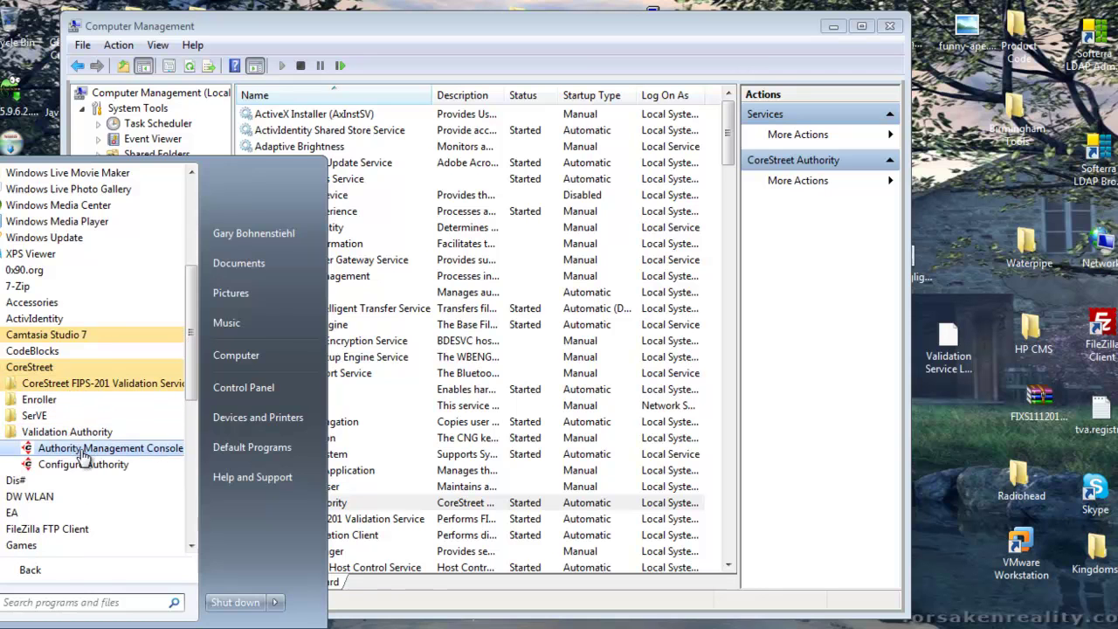
{"action": "left_click", "coordinate": [81, 449]}
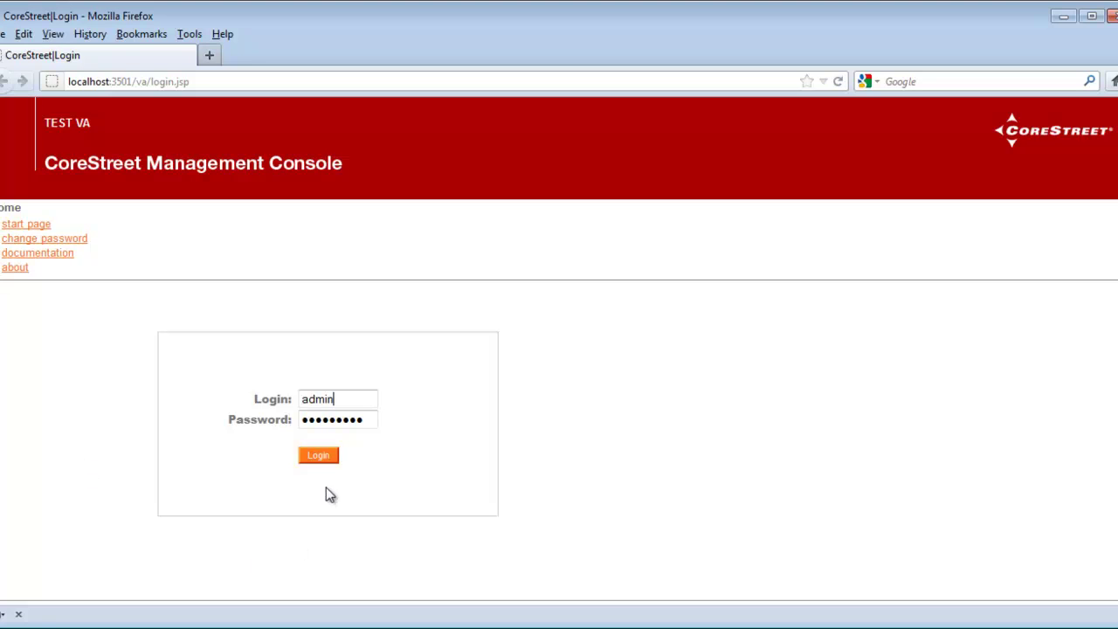
{"action": "left_click", "coordinate": [325, 460]}
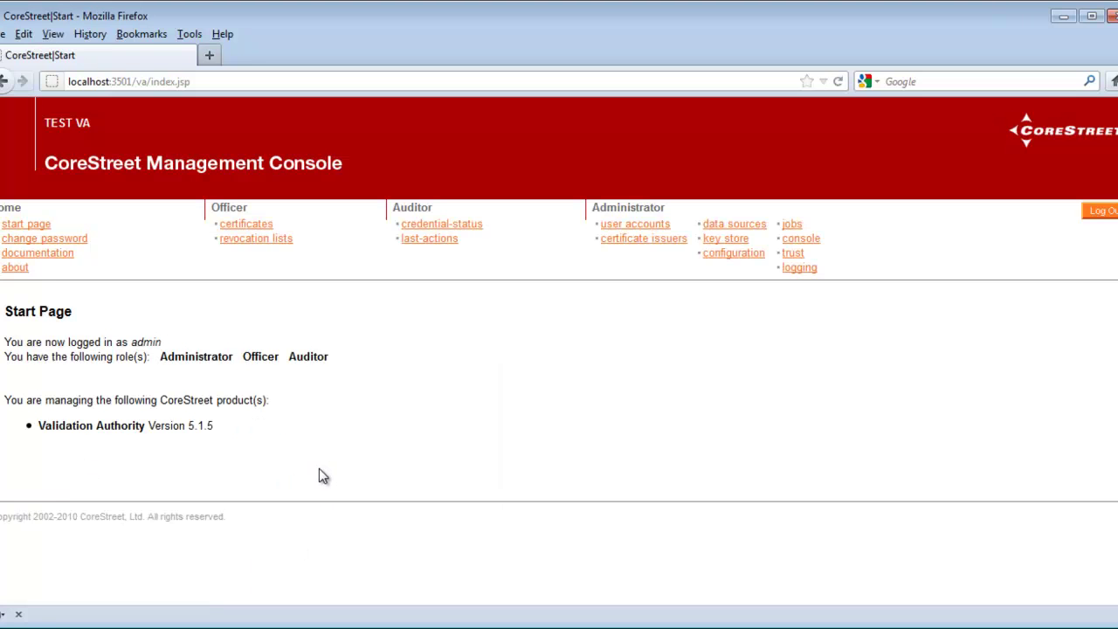
- Open the asymmetric signature key's certificate, signature.cer, from the Key Store page
{"action": "left_click", "coordinate": [727, 241]}
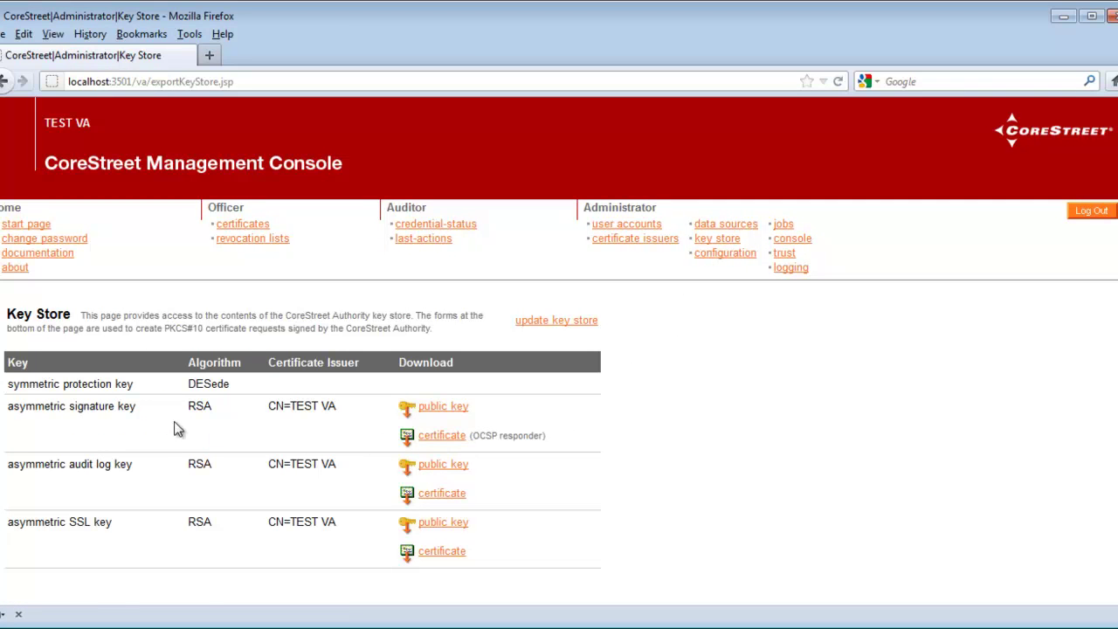
{"action": "left_click", "coordinate": [449, 438]}
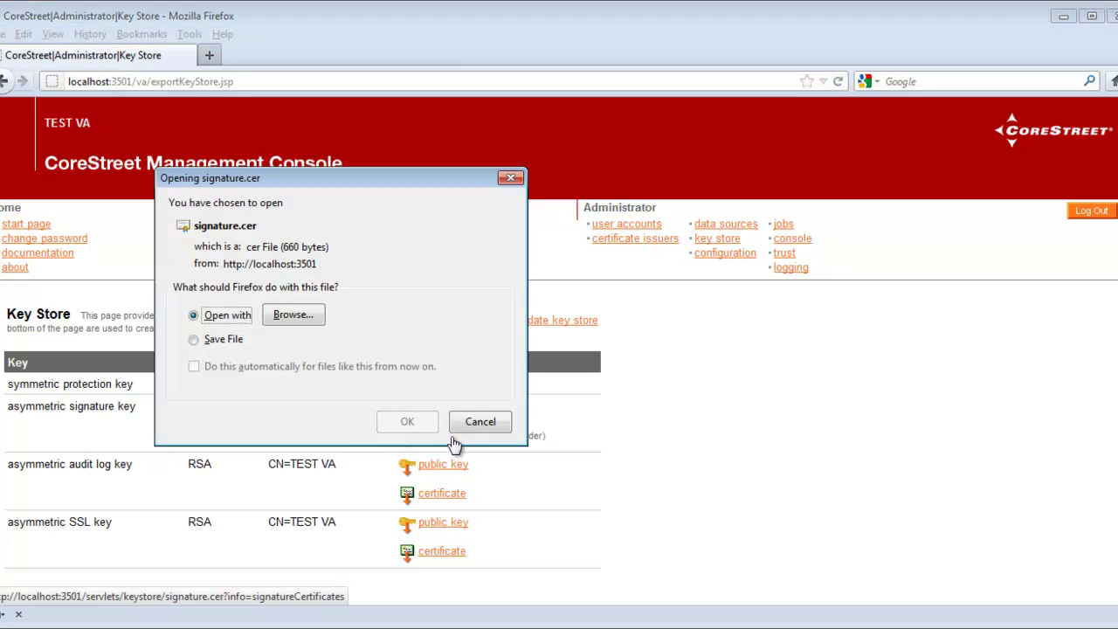
{"action": "left_click", "coordinate": [403, 421]}
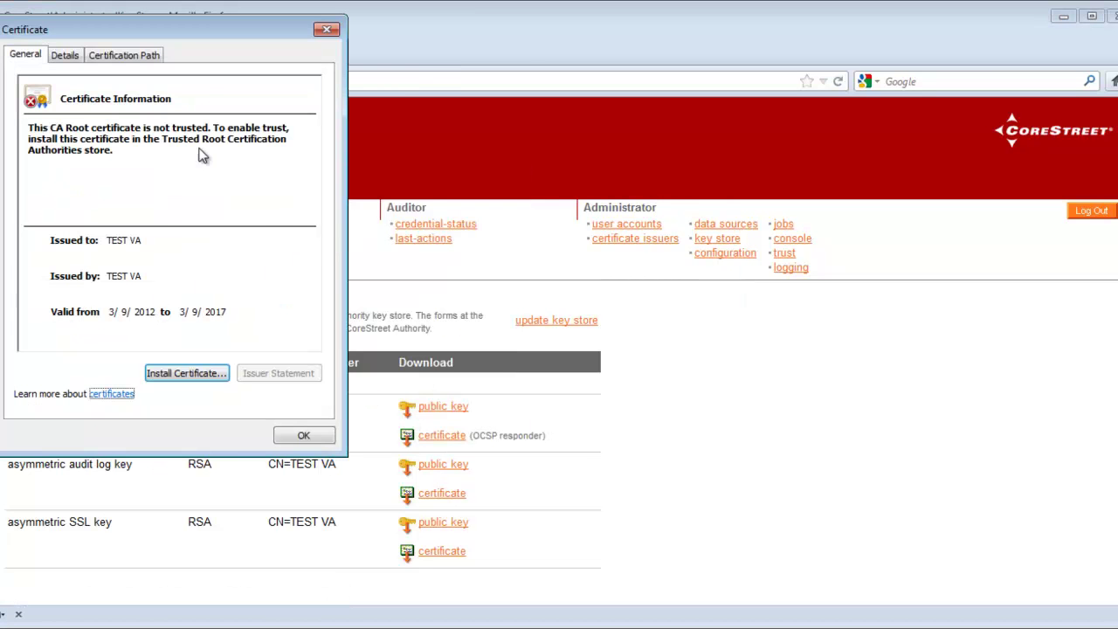
- Examine the signature algorithm and signature hash algorithm in the certificate's details
{"action": "left_click", "coordinate": [70, 55]}
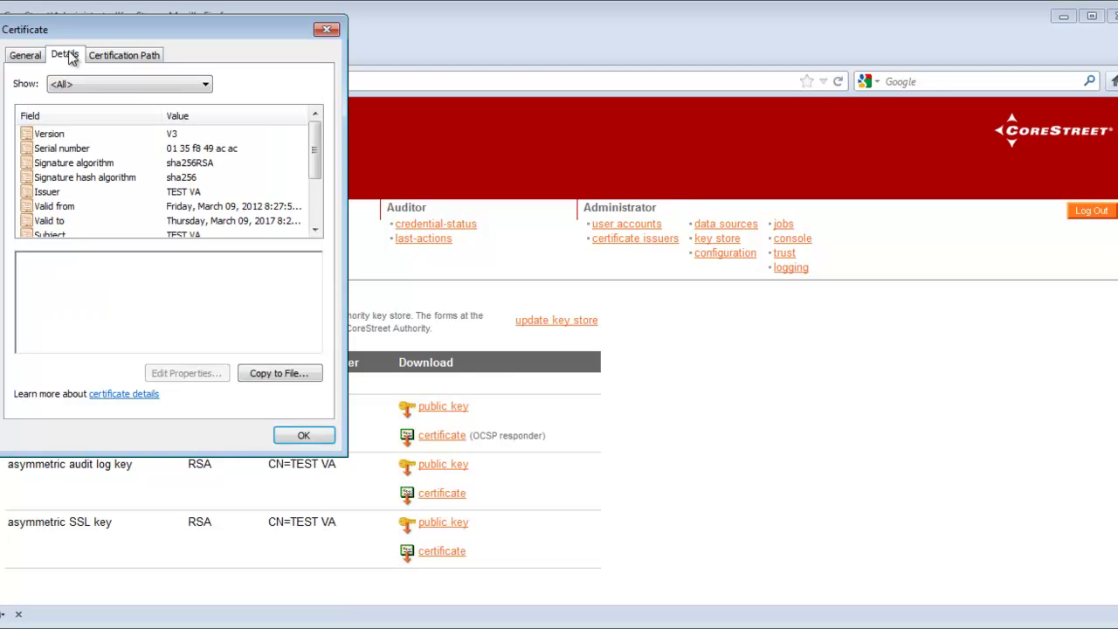
{"action": "left_click", "coordinate": [192, 166]}
{"action": "left_click", "coordinate": [44, 180]}
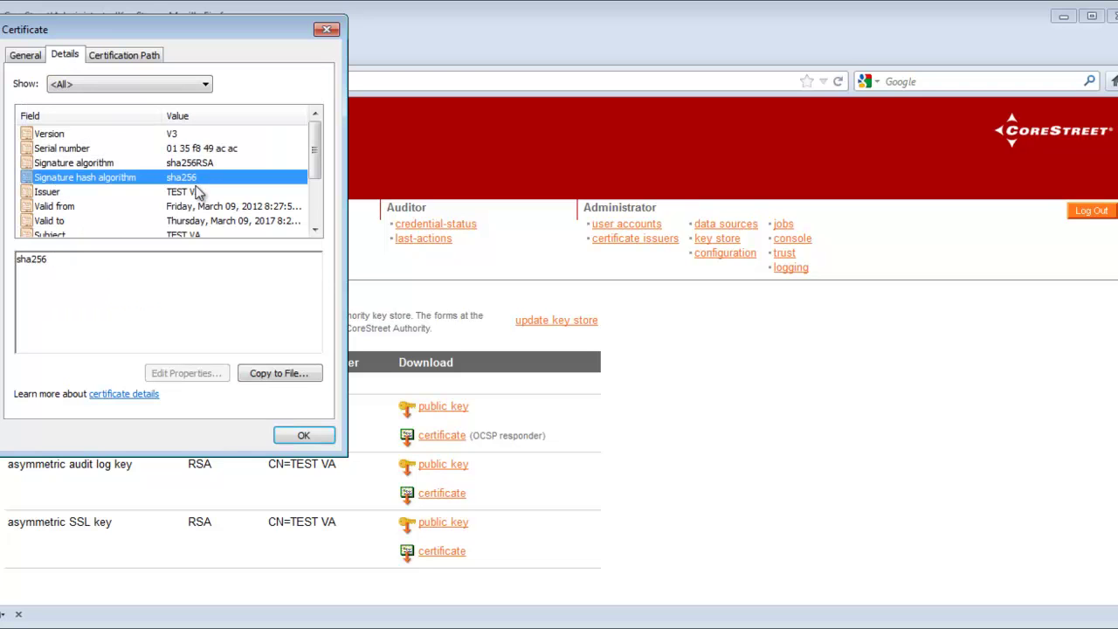
{"action": "left_click", "coordinate": [173, 167]}
{"action": "left_click_drag", "start_coordinate": [202, 39], "coordinate": [494, 52]}
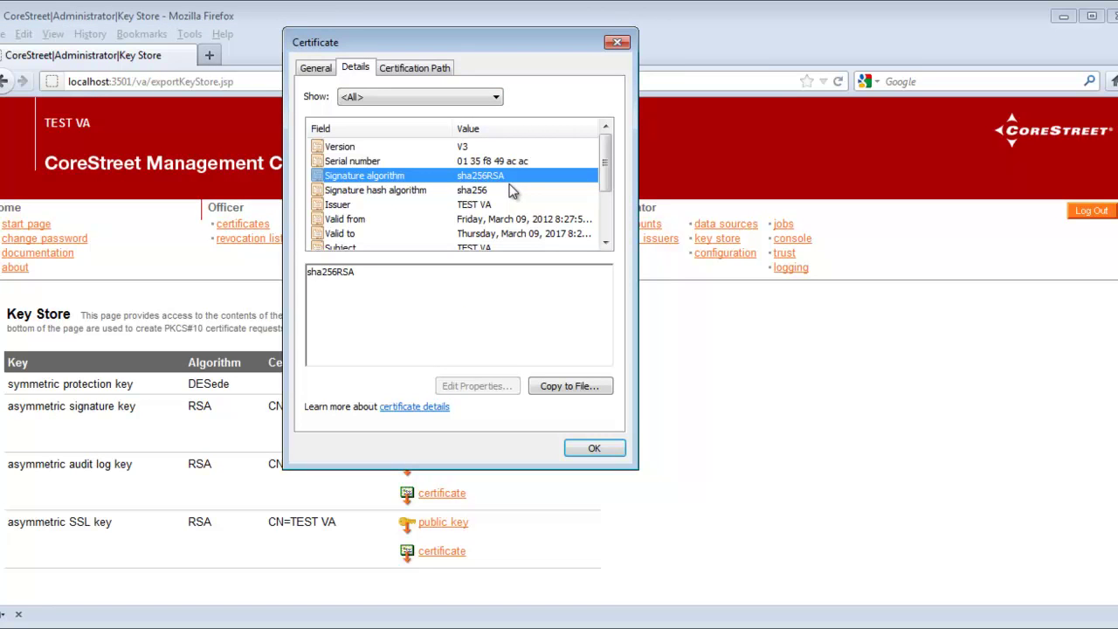
{"action": "left_click", "coordinate": [476, 194]}
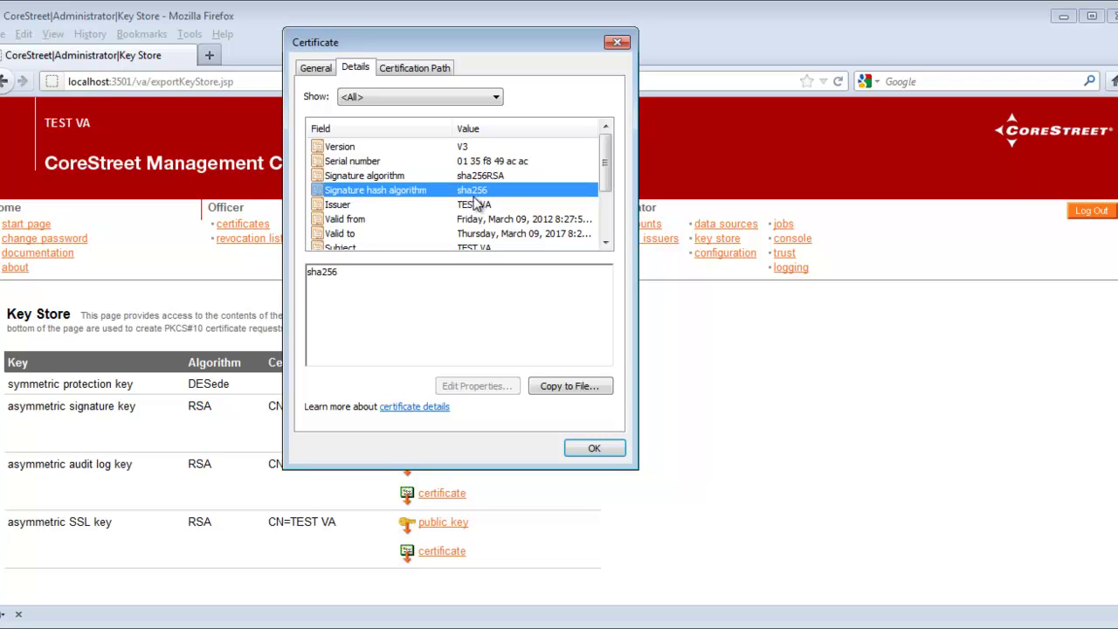